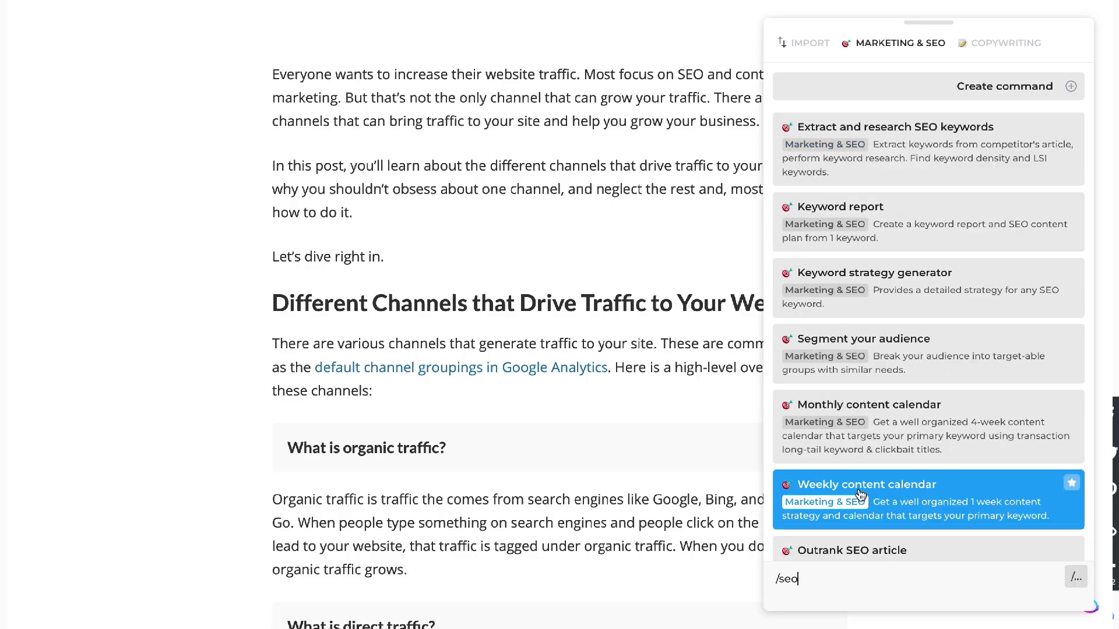
# Browse the Marketing & SEO quick commands that match /seo in the HARPA chat.
pyautogui.press('Up')
pyautogui.press('Up')
pyautogui.press('Up')
pyautogui.press('Up')
pyautogui.press('Up')
pyautogui.press('Down')
pyautogui.press('Down')
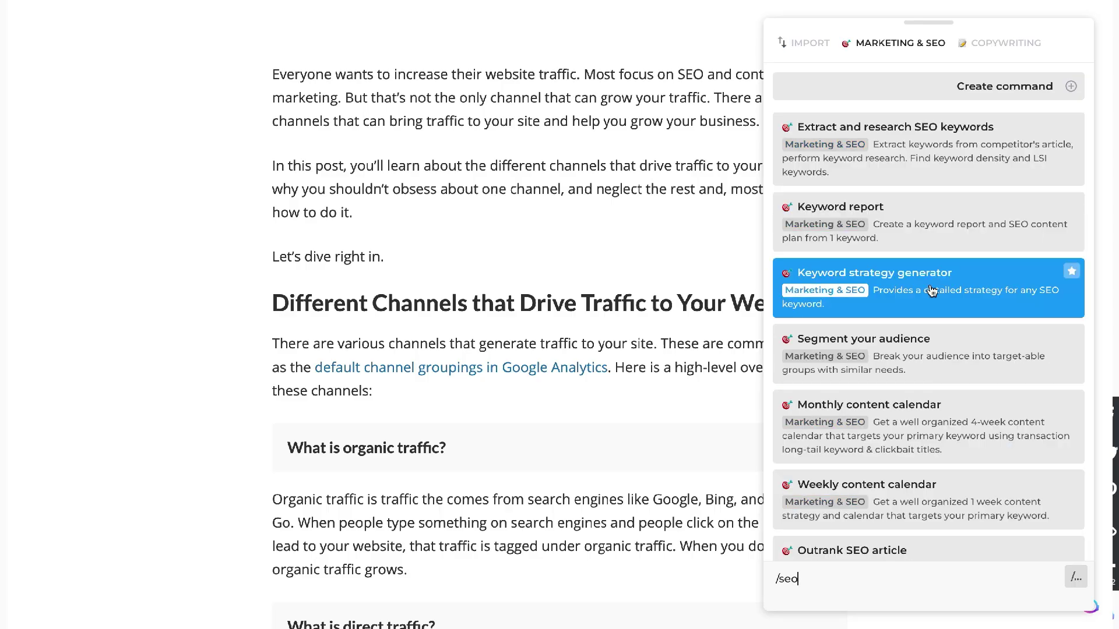
pyautogui.scroll(-1, 931, 290)
pyautogui.press('Down')
pyautogui.press('Down')
pyautogui.press('Down')
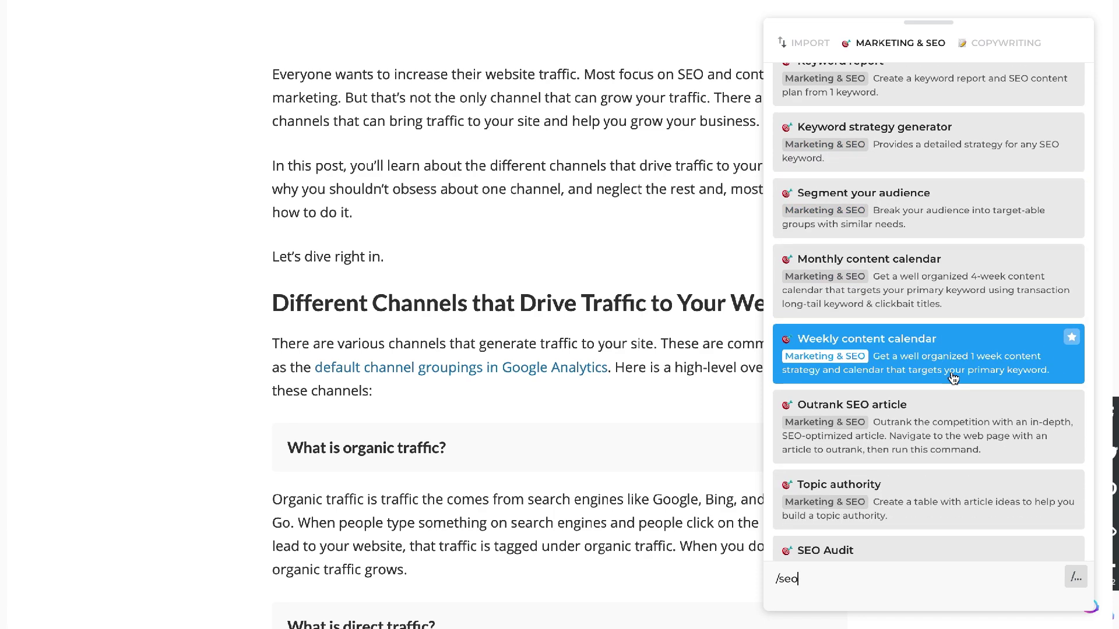
pyautogui.scroll(-4, 953, 379)
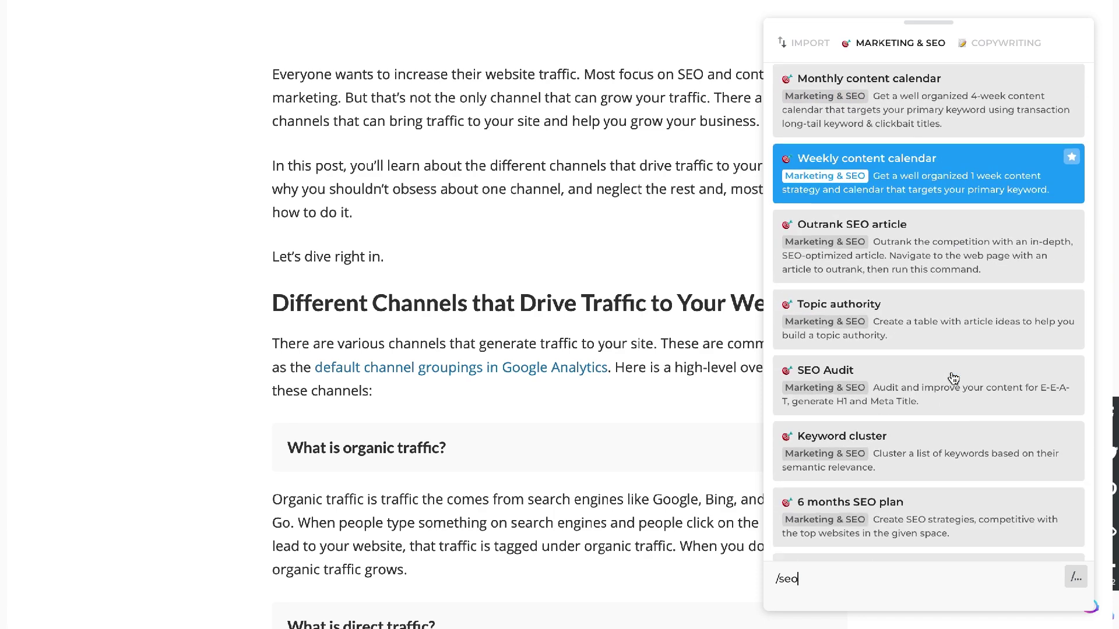
pyautogui.scroll(-5, 953, 378)
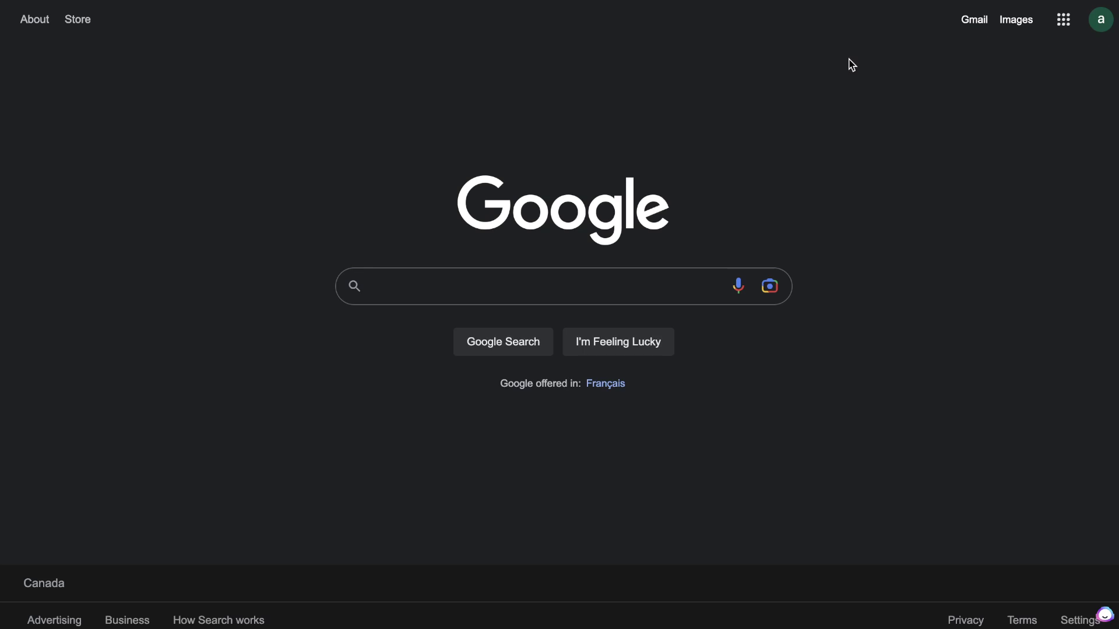
# Open the HARPA sidebar with Alt+A and launch the Keyword strategy generator command.
pyautogui.hotkey('alt', 'a')
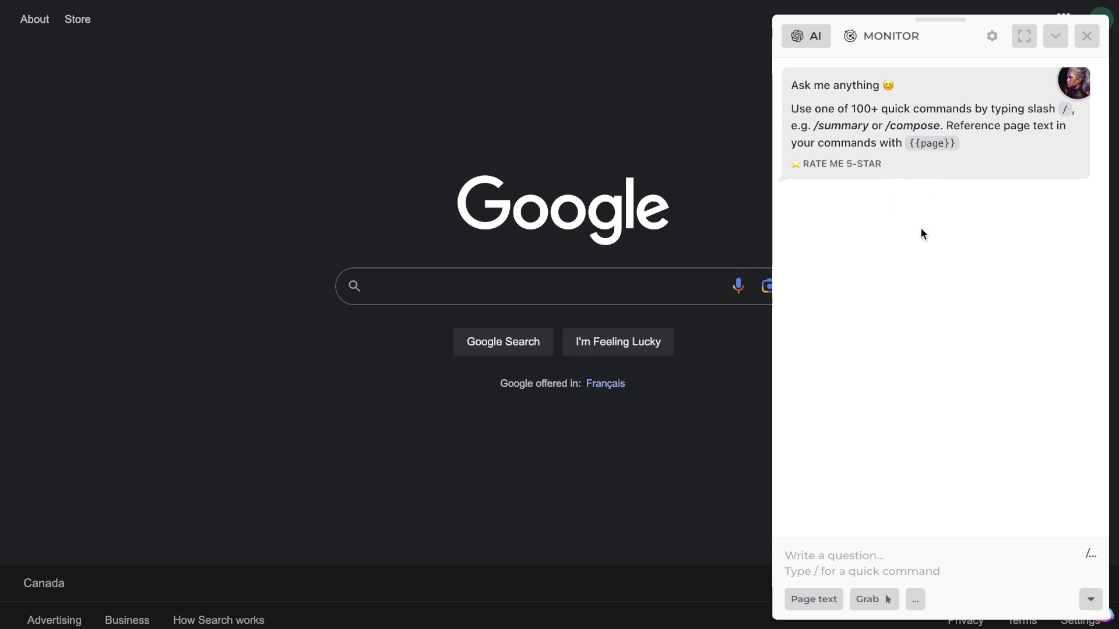
pyautogui.write('/')
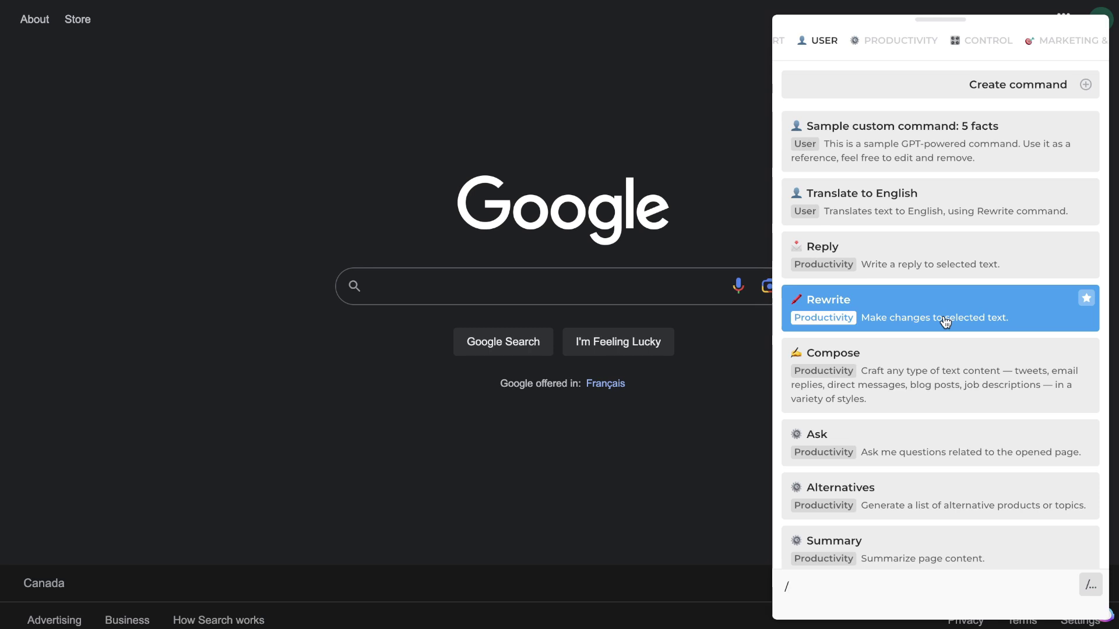
pyautogui.scroll(-1, 945, 322)
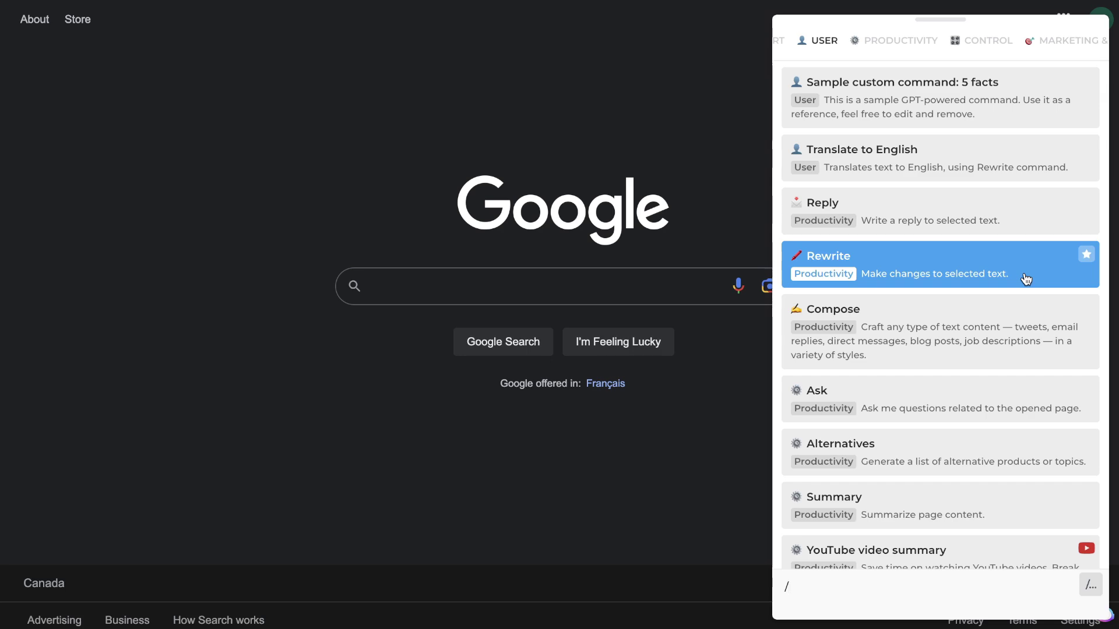
pyautogui.scroll(-10, 991, 303)
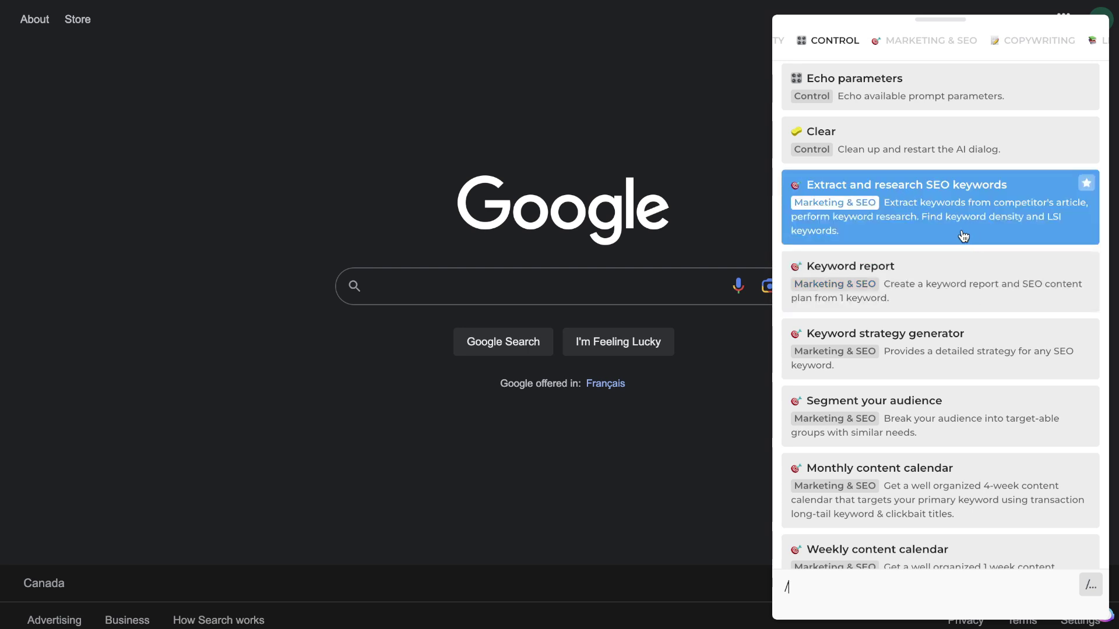
pyautogui.scroll(-1, 933, 329)
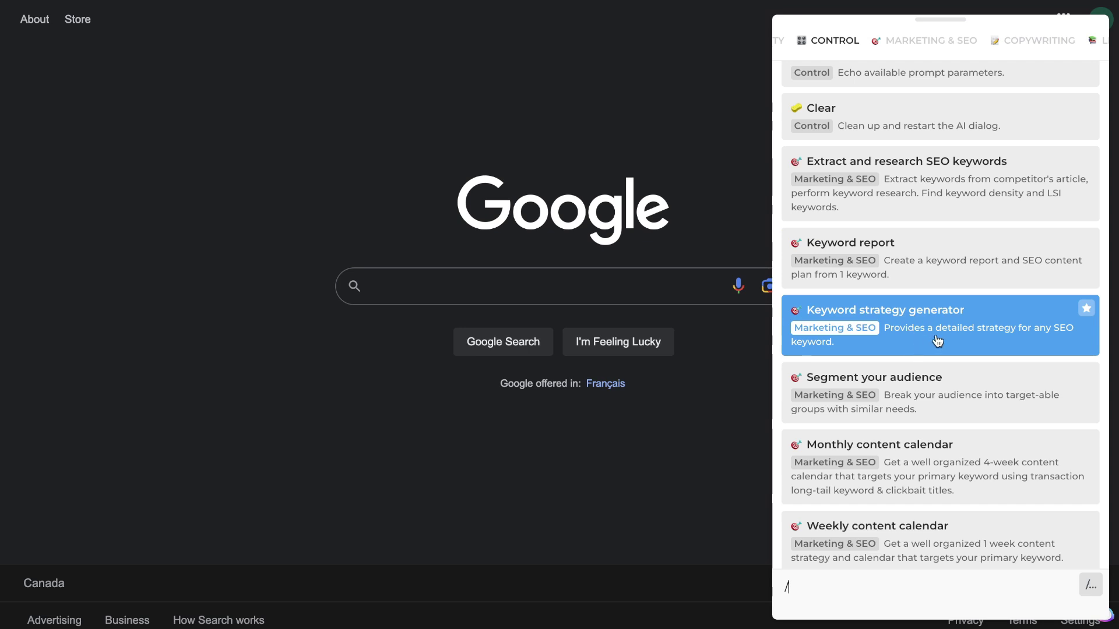
pyautogui.click(936, 337)
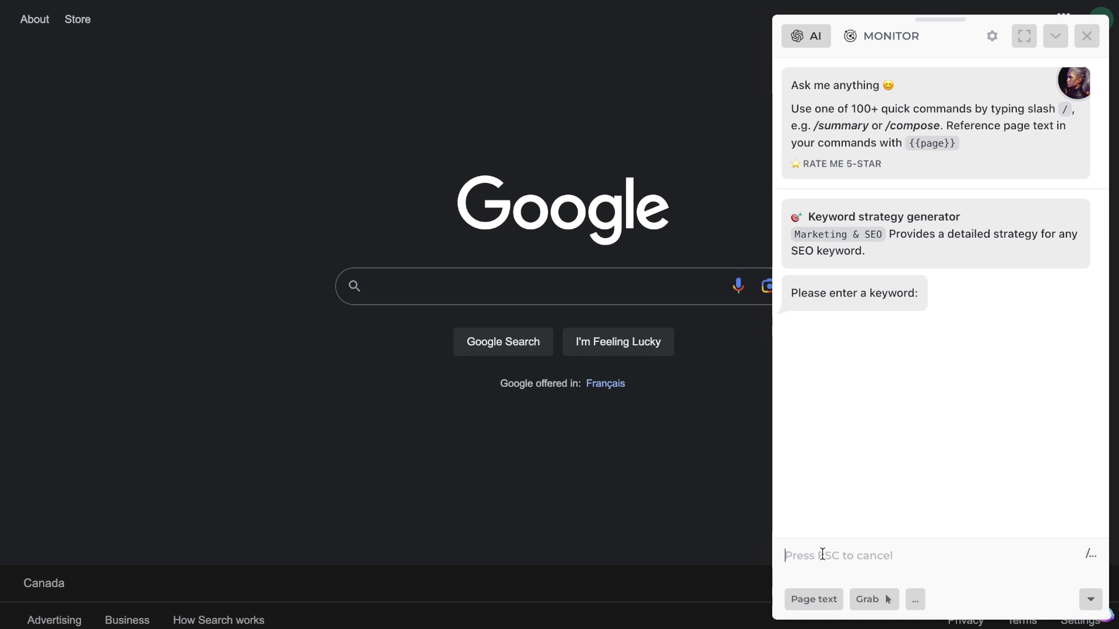
# Generate a keyword strategy for 'best wireless headphones'.
pyautogui.write('best ')
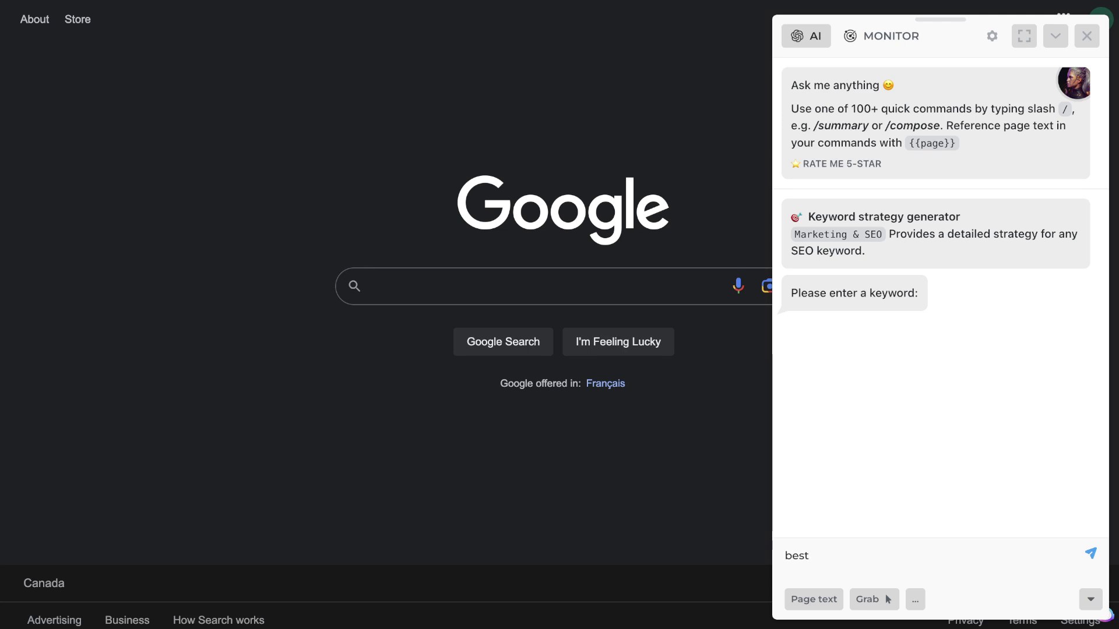
pyautogui.write('wireless headphones')
pyautogui.press('Return')
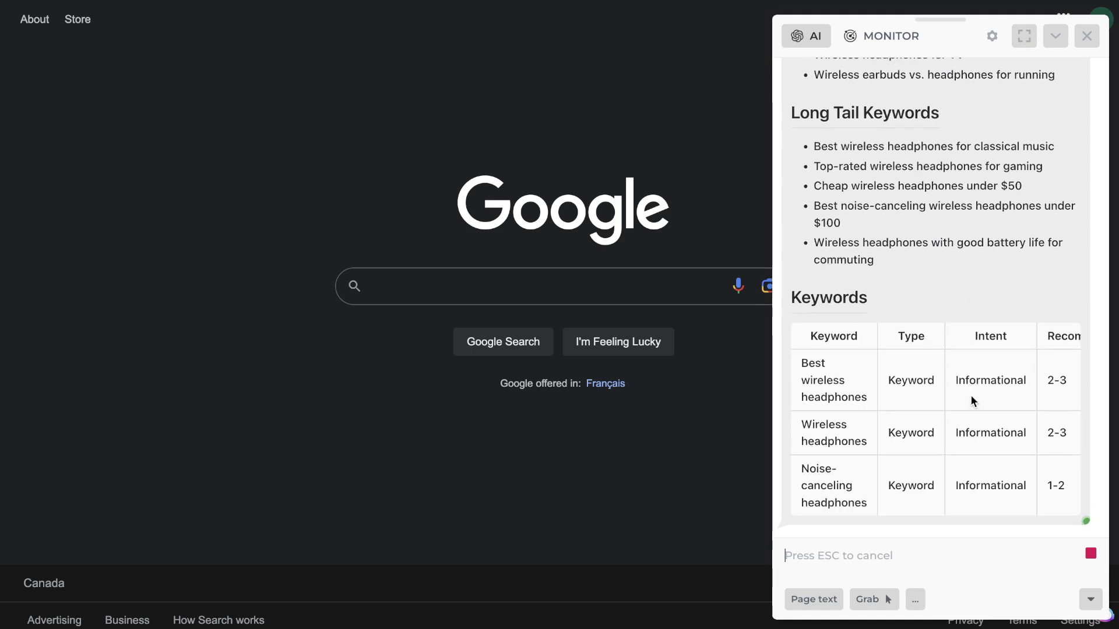
# Review the best wireless headphones strategy, scrolling across the wide Keywords table.
pyautogui.hscroll(1, 970, 394)
pyautogui.scroll(2, 982, 277)
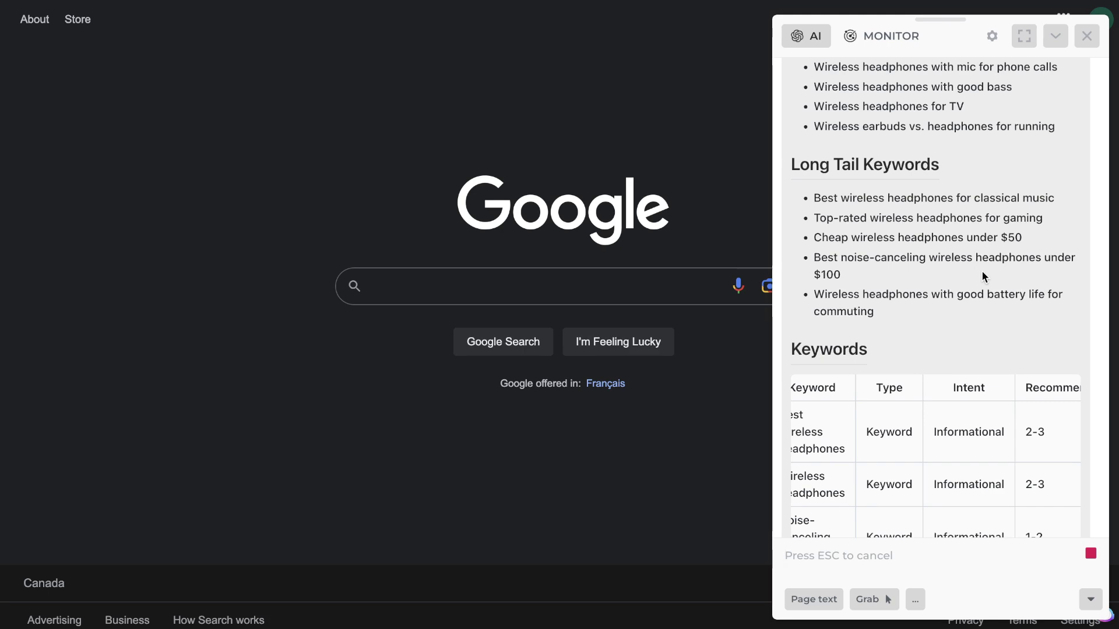
pyautogui.scroll(6, 982, 276)
pyautogui.scroll(-3, 982, 271)
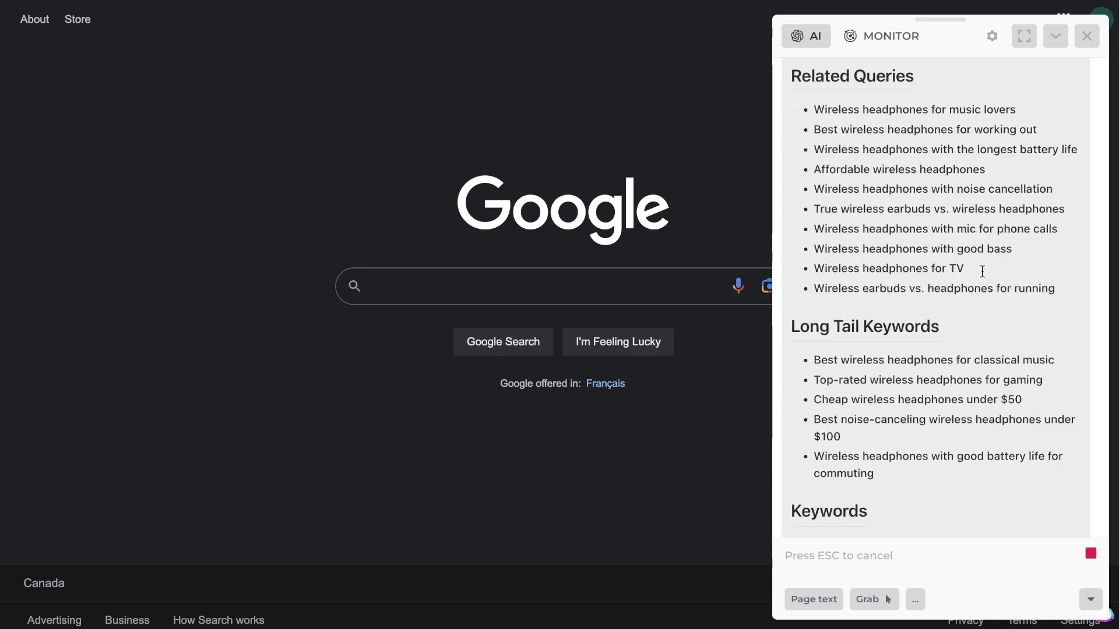
pyautogui.scroll(-6, 981, 271)
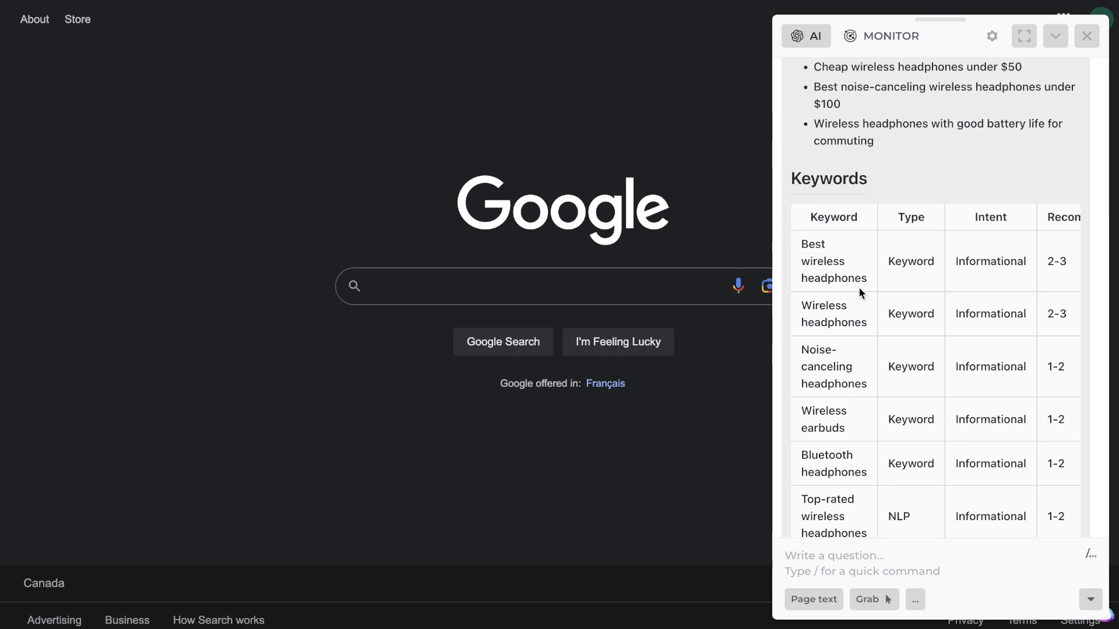
pyautogui.scroll(-1, 859, 292)
pyautogui.scroll(-1, 860, 292)
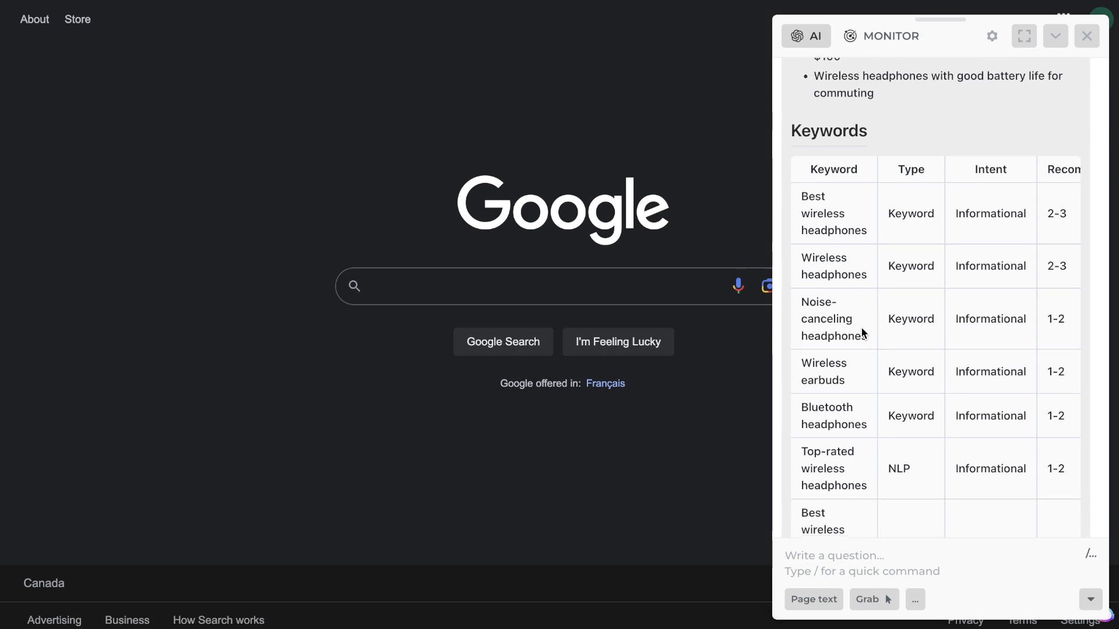
pyautogui.hscroll(1, 970, 230)
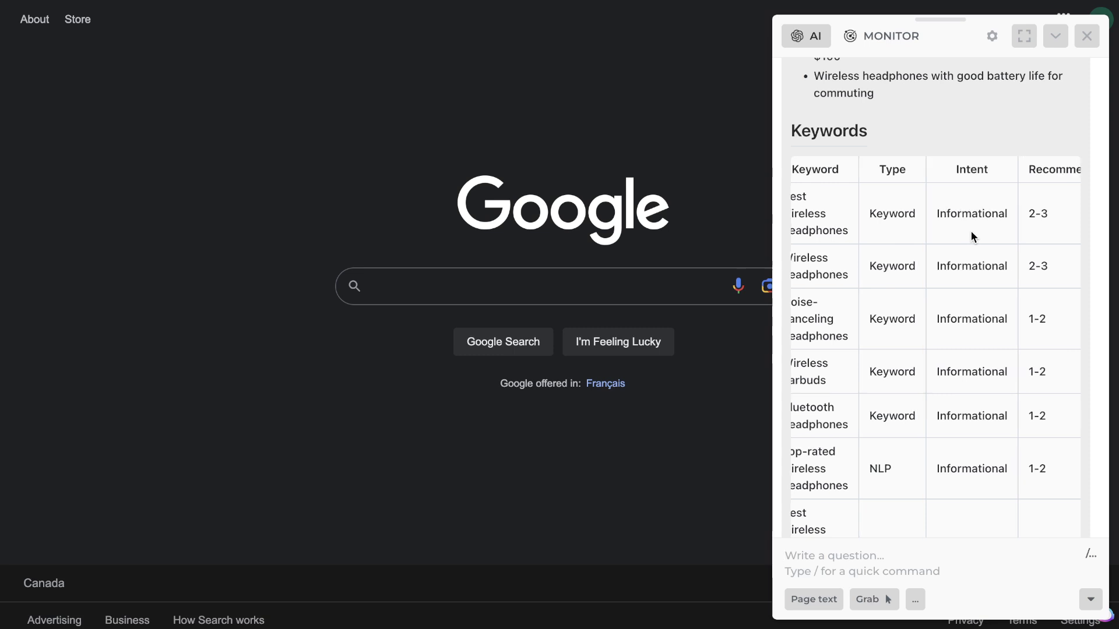
pyautogui.hscroll(1, 971, 235)
pyautogui.hscroll(2, 970, 230)
pyautogui.hscroll(-4, 970, 230)
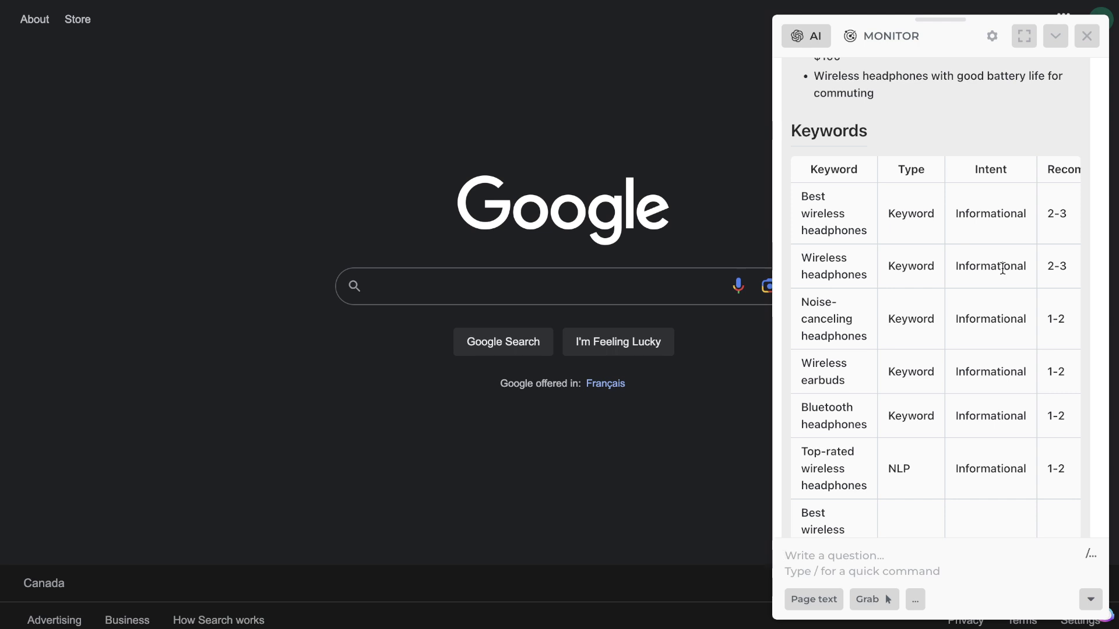
# Scroll through the rest of the answer and bring back the quick-command list with /.
pyautogui.scroll(-1, 1002, 269)
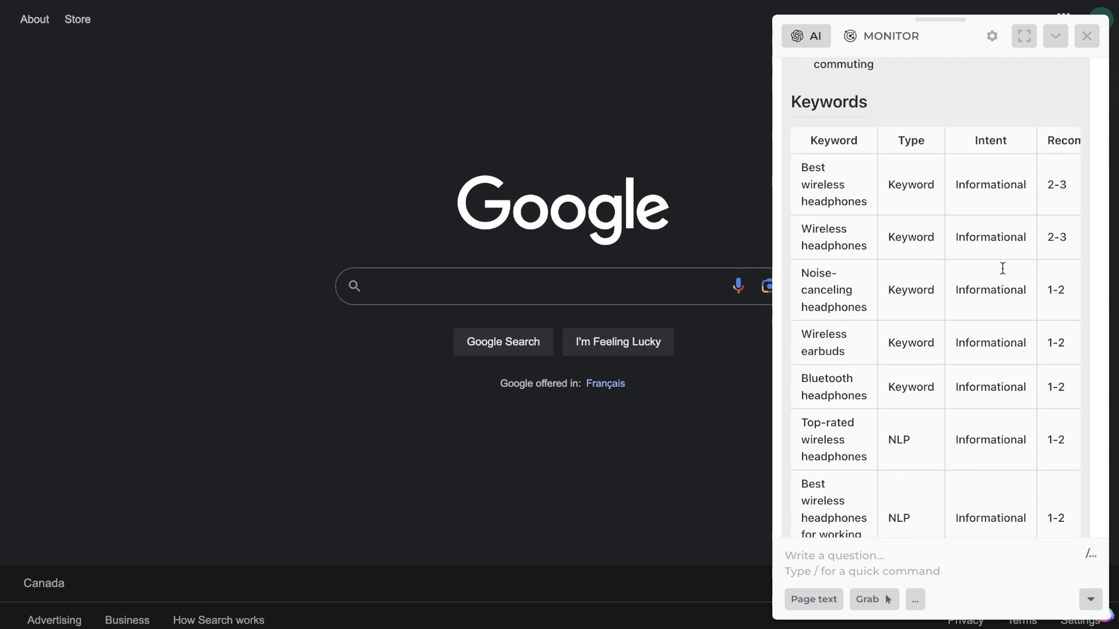
pyautogui.scroll(-3, 1002, 268)
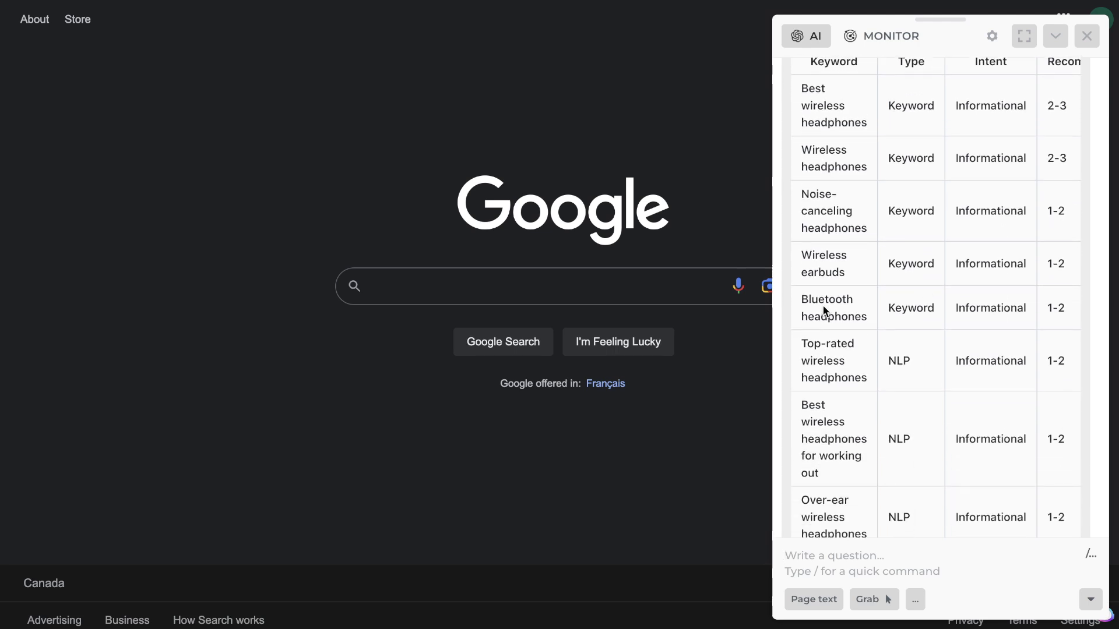
pyautogui.scroll(-5, 842, 323)
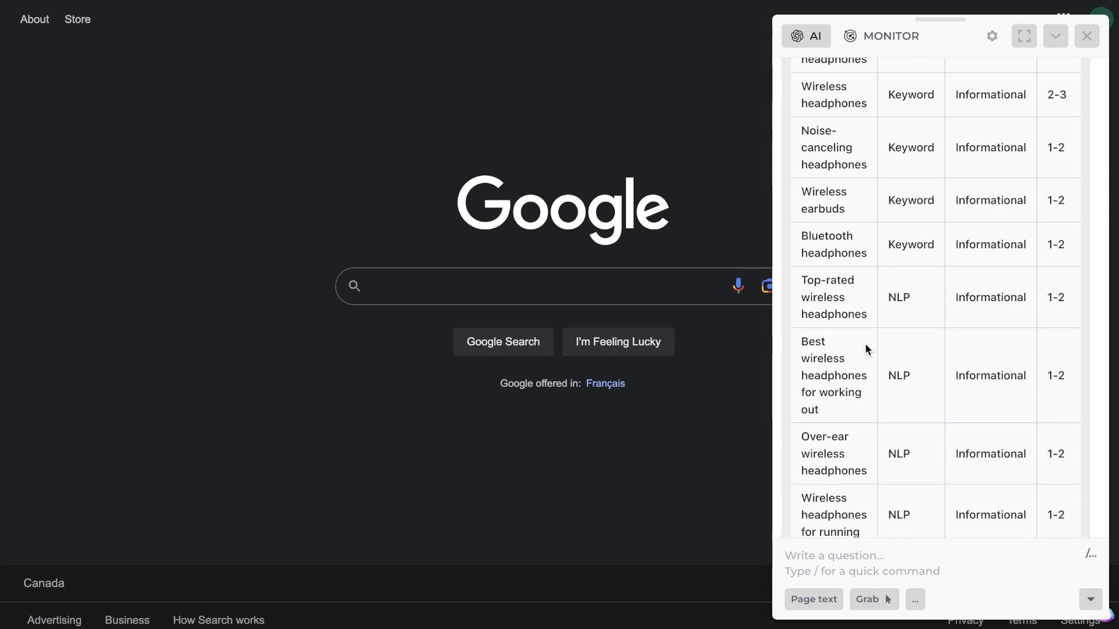
pyautogui.scroll(-15, 865, 347)
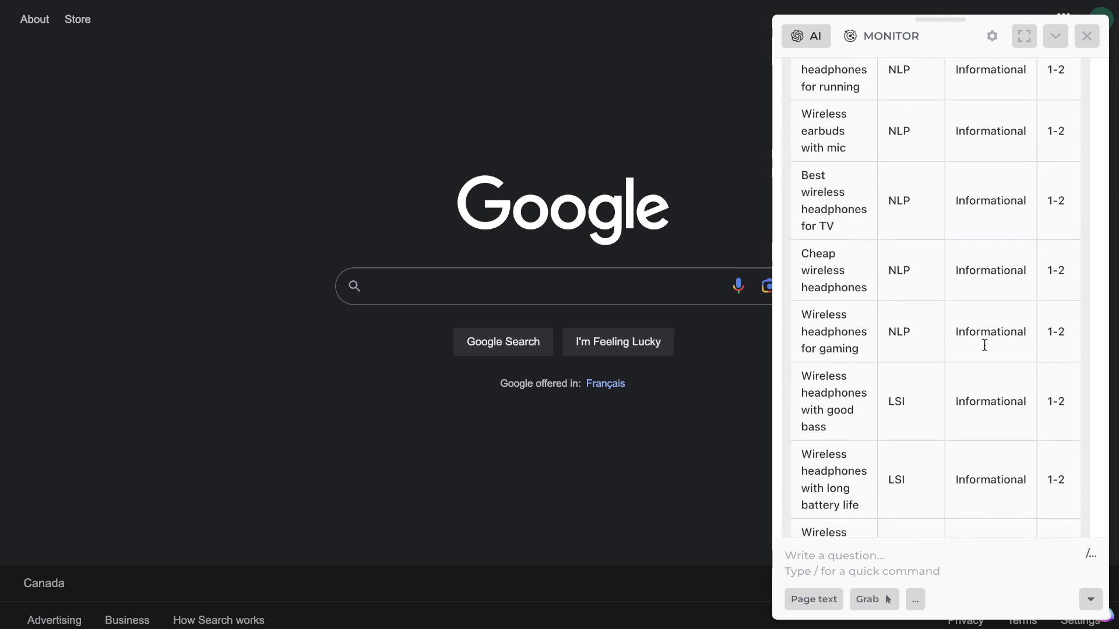
pyautogui.scroll(-15, 984, 344)
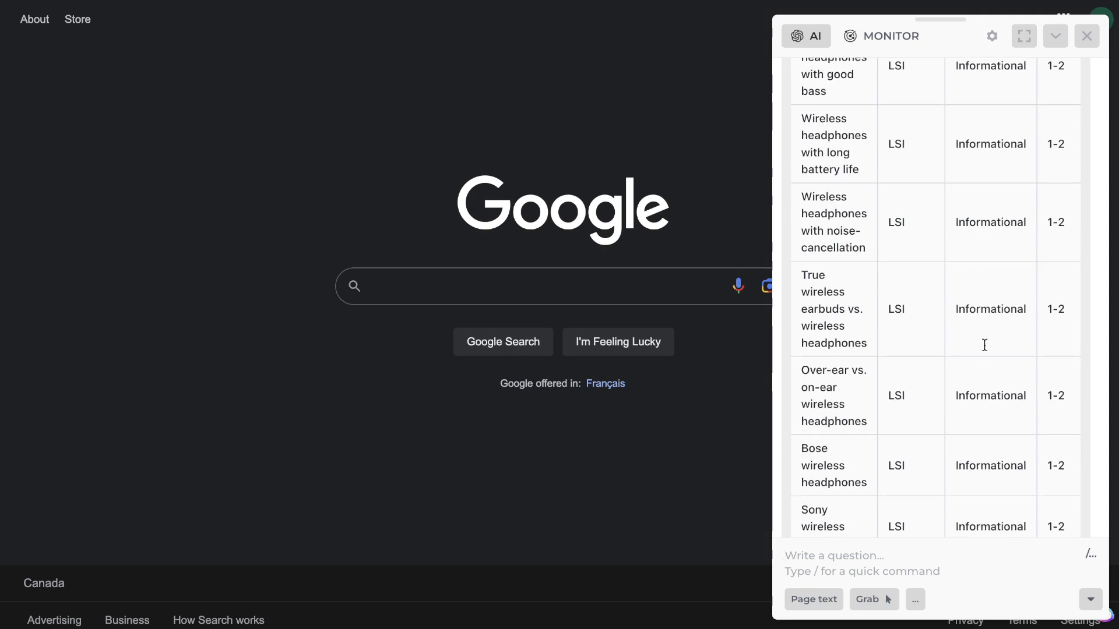
pyautogui.scroll(-4, 984, 345)
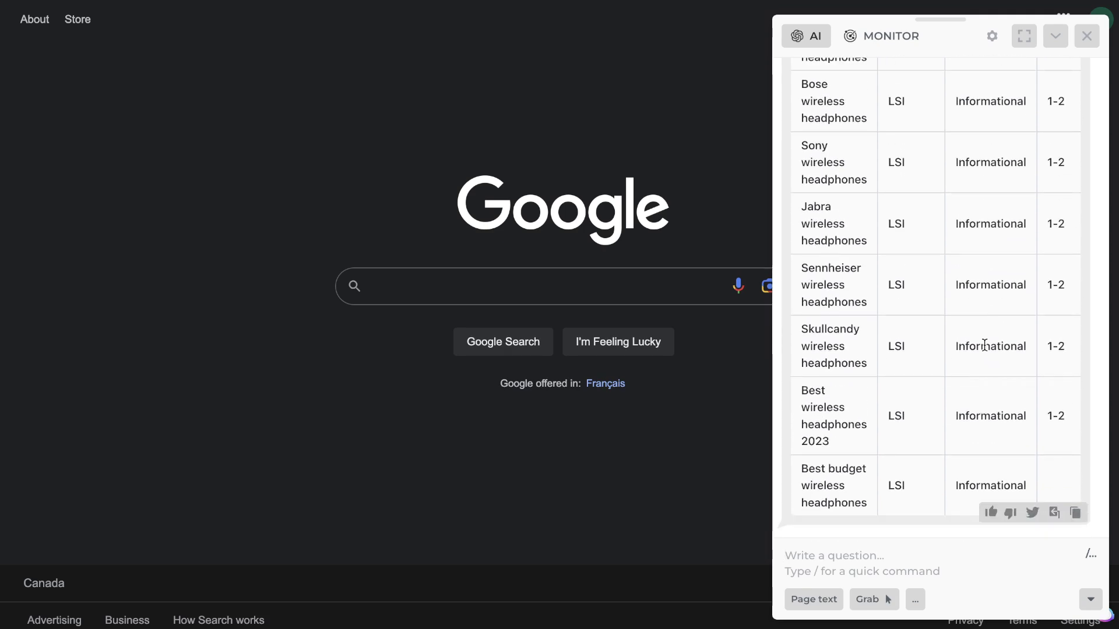
pyautogui.scroll(20, 984, 345)
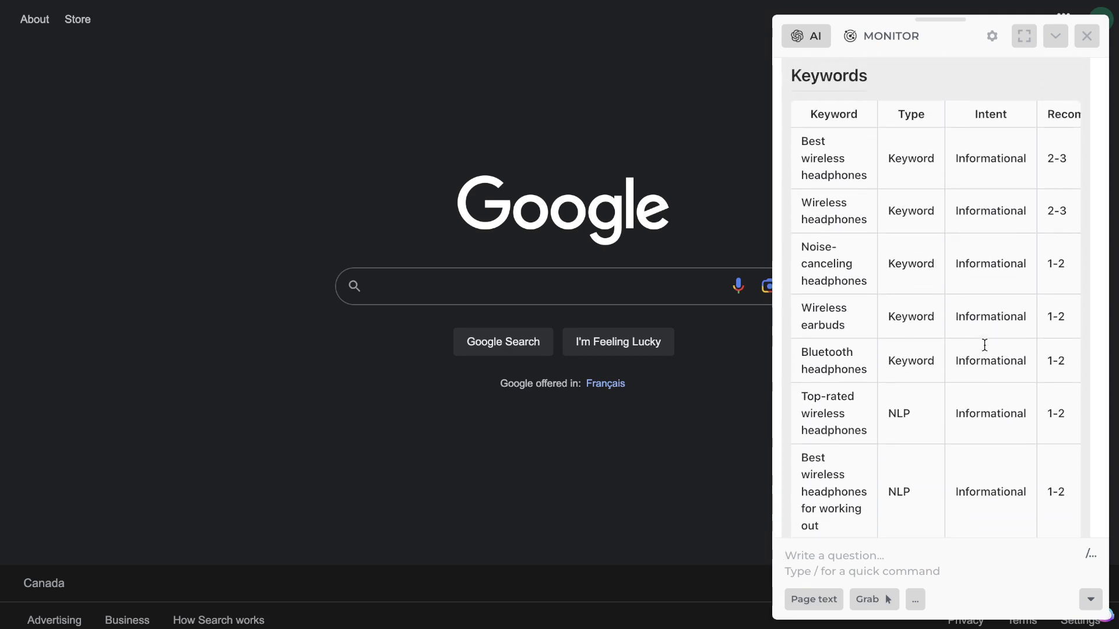
pyautogui.scroll(20, 984, 345)
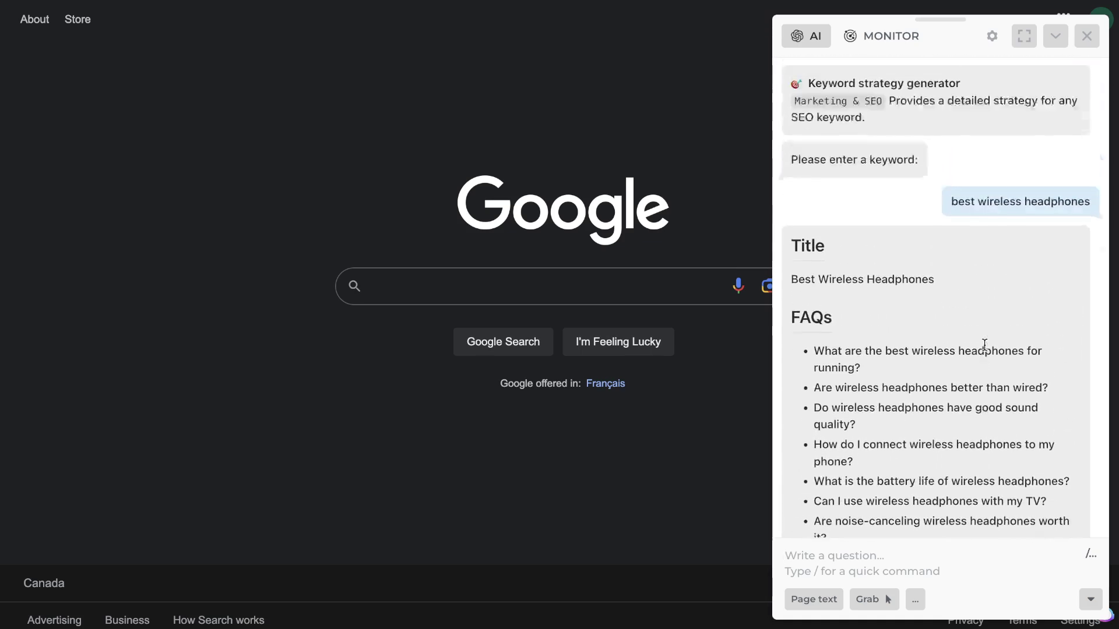
pyautogui.write('/')
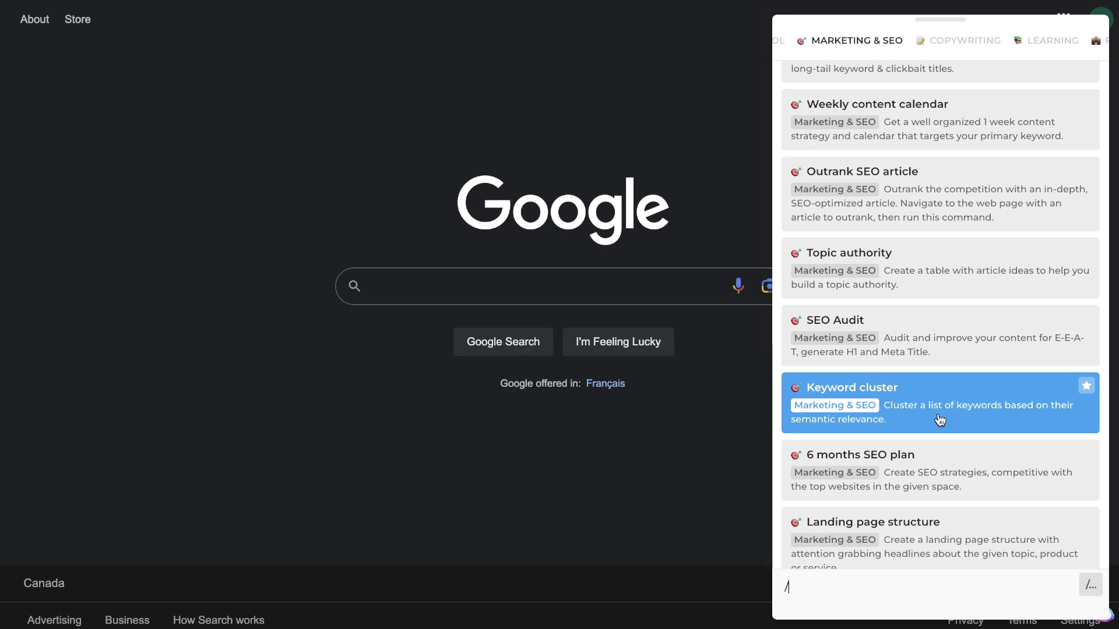
# Run Keyword cluster for 'best wireless heads' and review the five-cluster search-intent table.
pyautogui.click(940, 419)
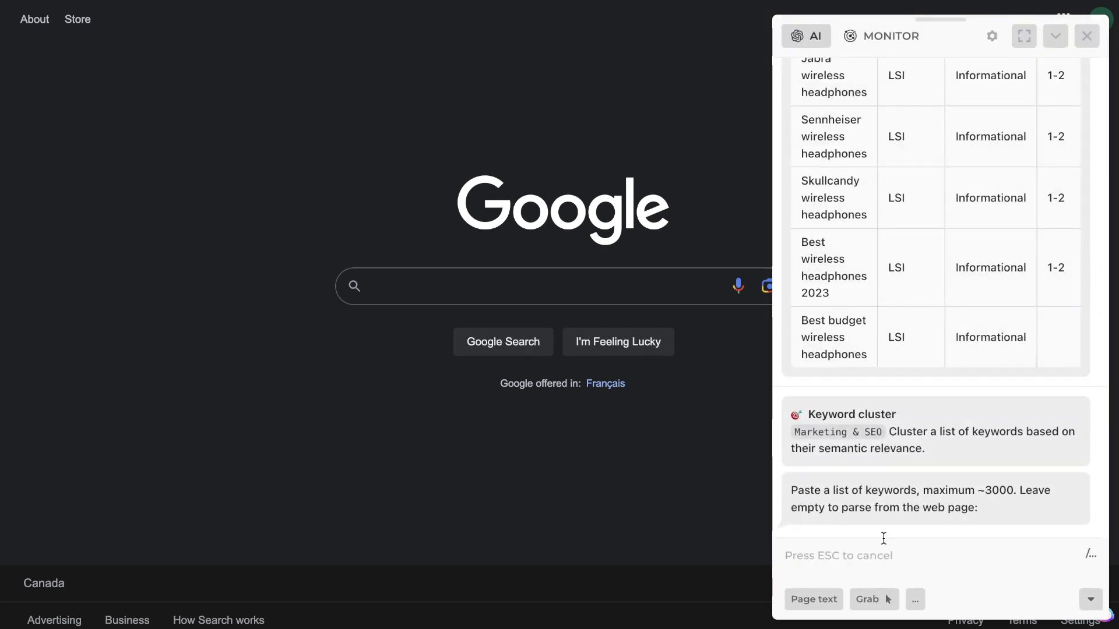
pyautogui.write('b')
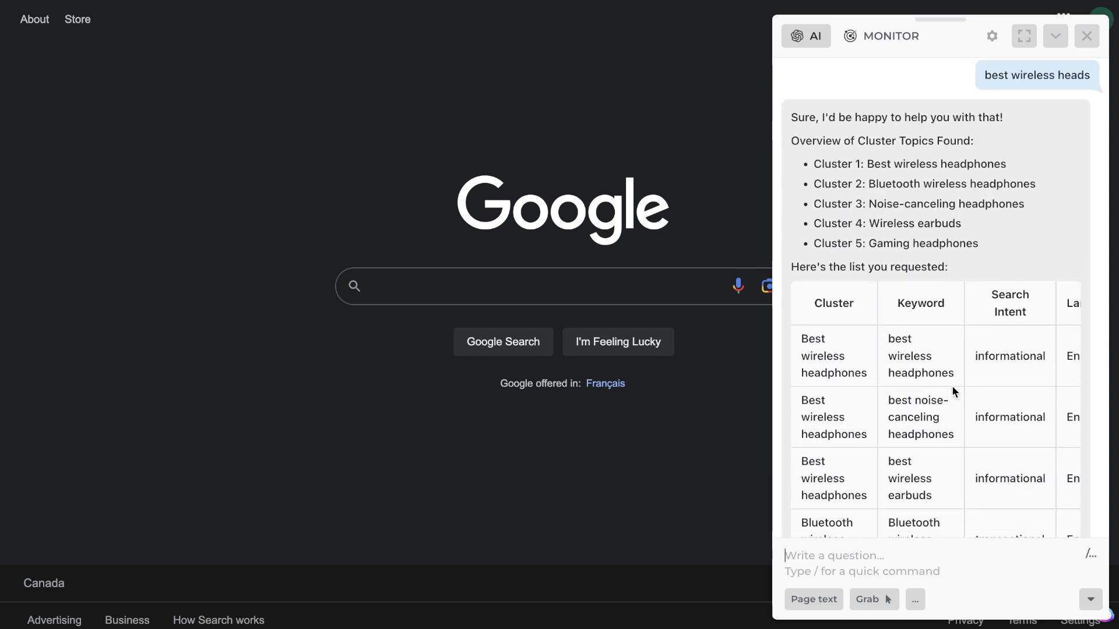
pyautogui.scroll(-1, 952, 389)
pyautogui.scroll(-2, 952, 386)
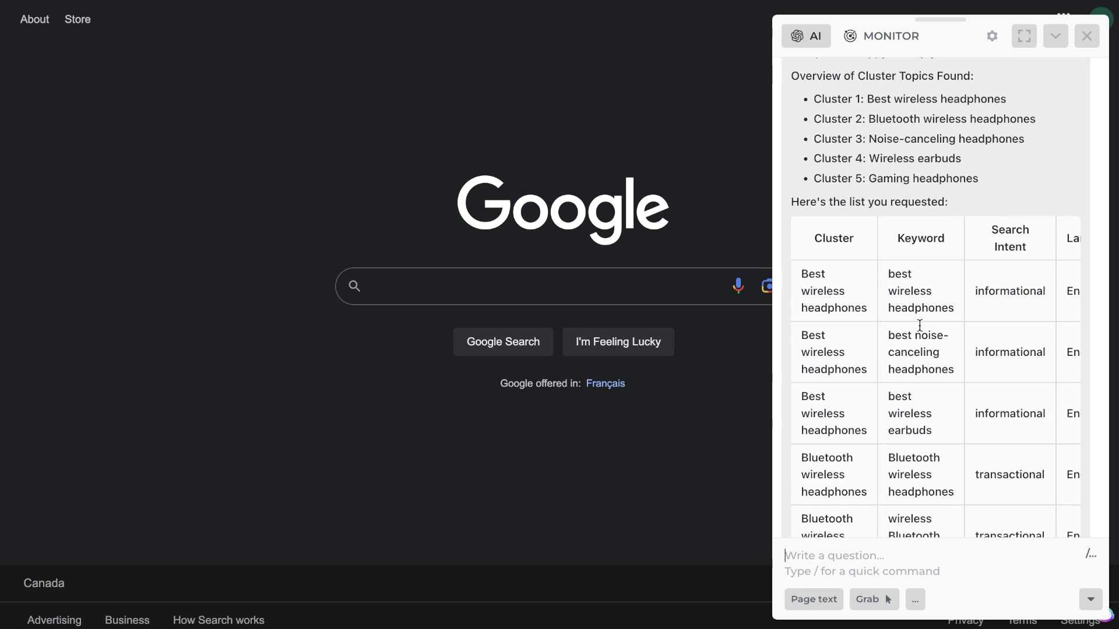
pyautogui.scroll(-1, 861, 346)
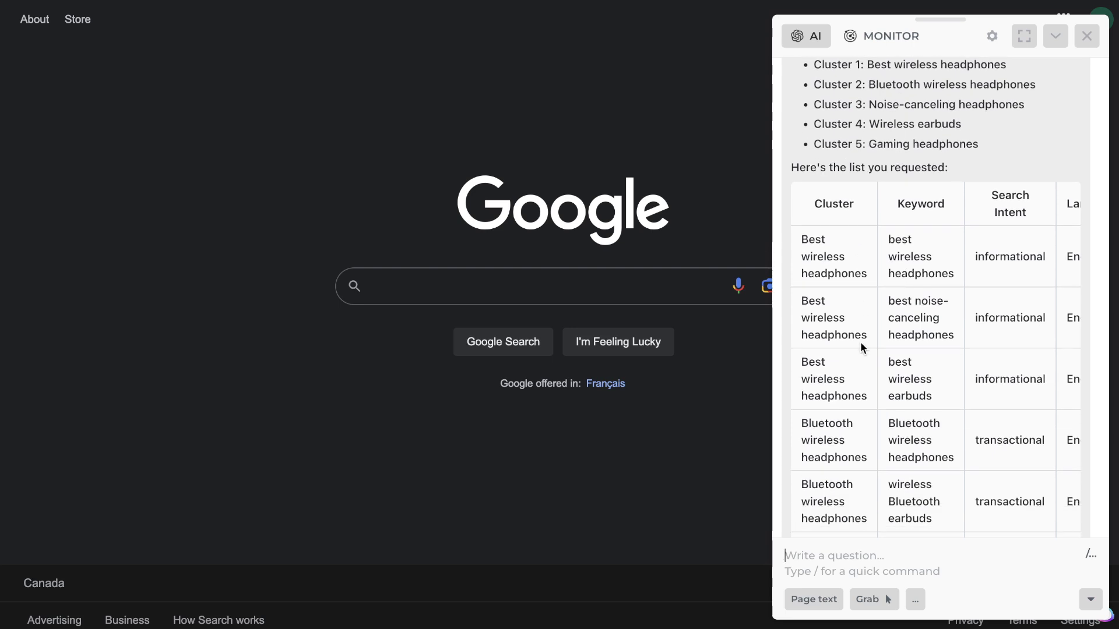
pyautogui.scroll(-2, 861, 345)
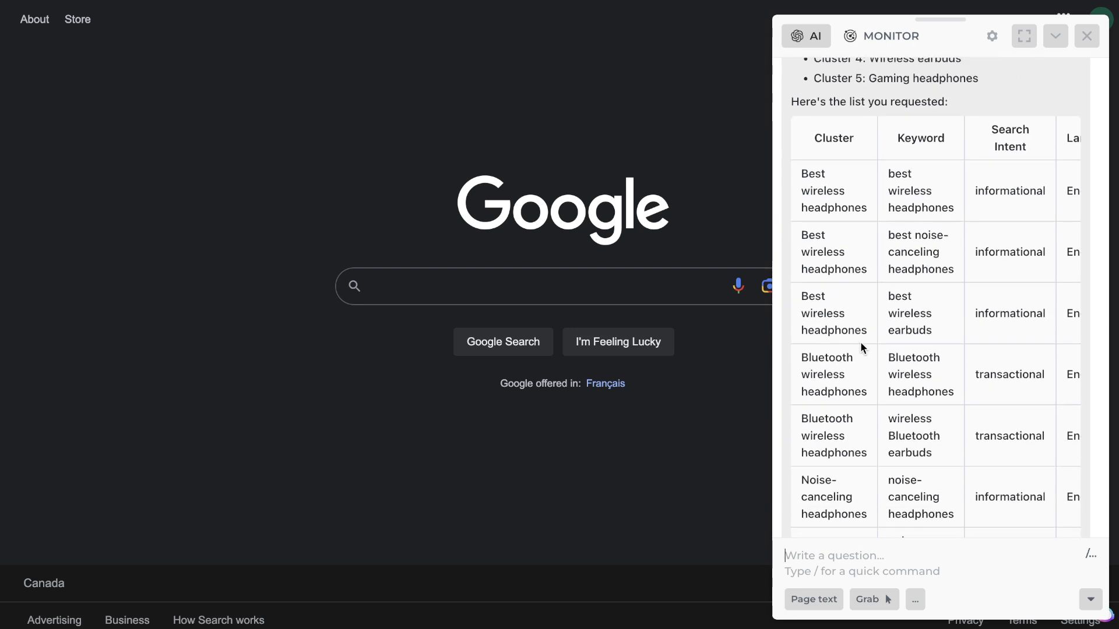
pyautogui.scroll(-2, 974, 345)
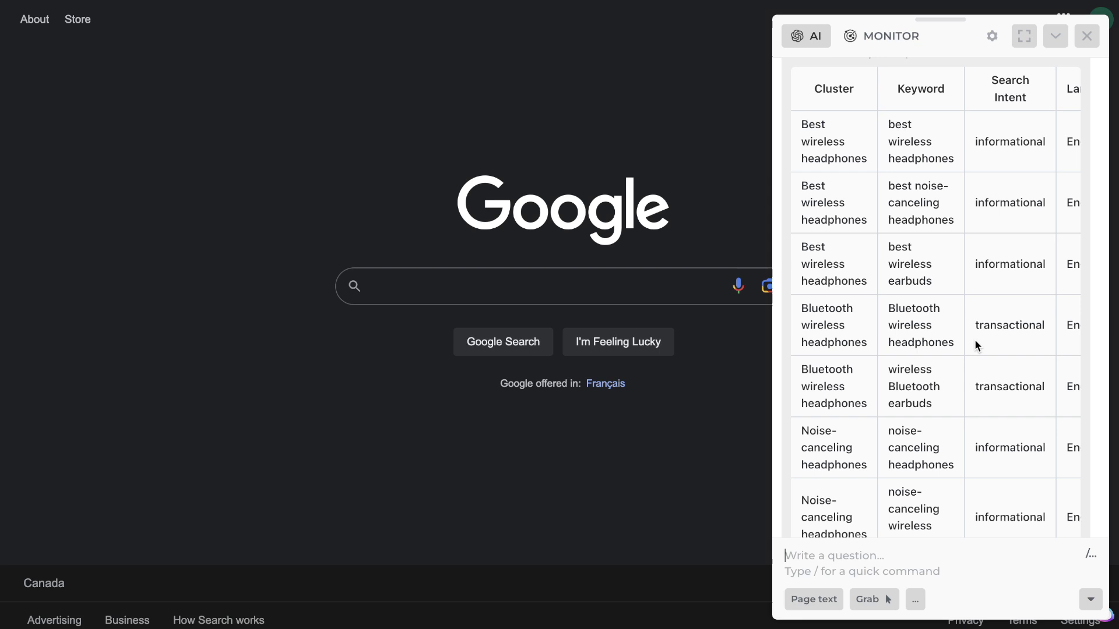
pyautogui.scroll(-4, 974, 339)
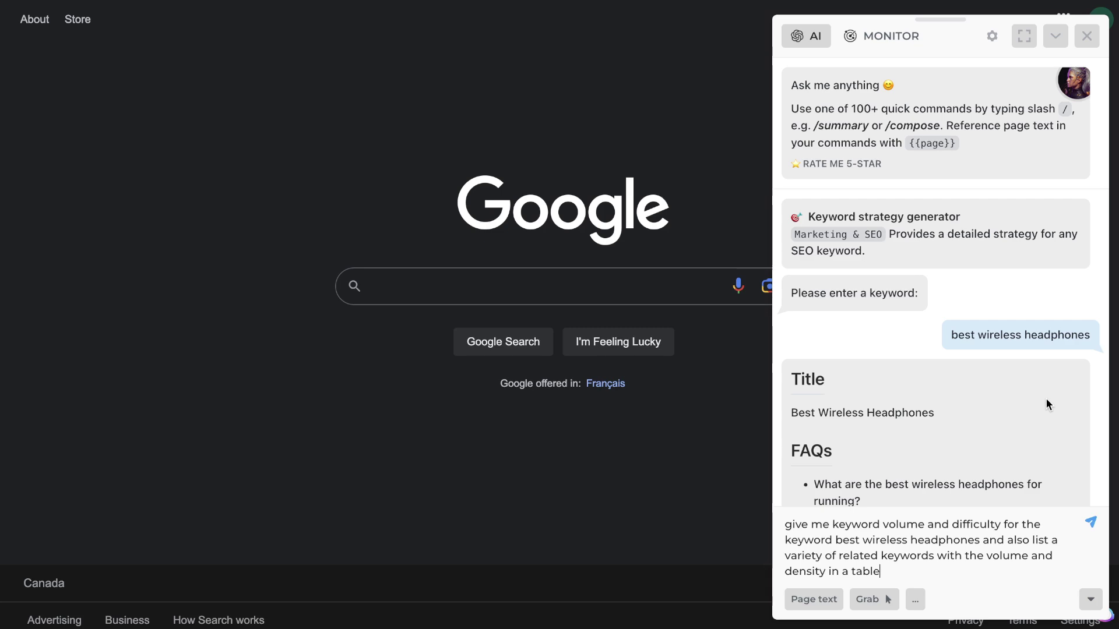
# Send the question about best wireless headphones' volume, difficulty and related keywords' volume and density.
pyautogui.scroll(-6, 1030, 326)
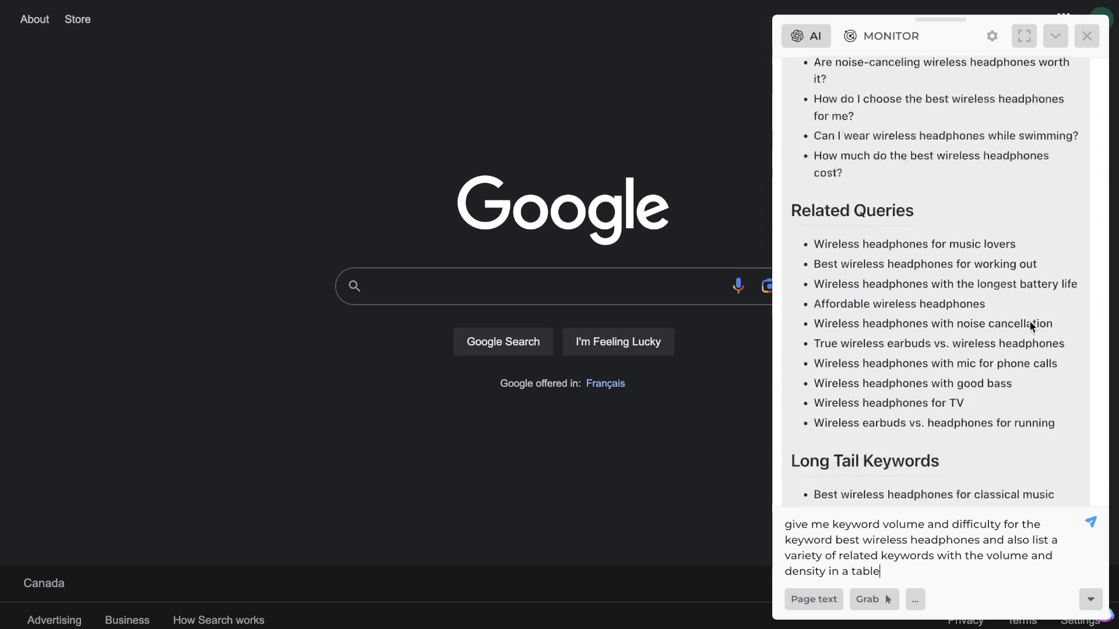
pyautogui.scroll(-1, 1029, 326)
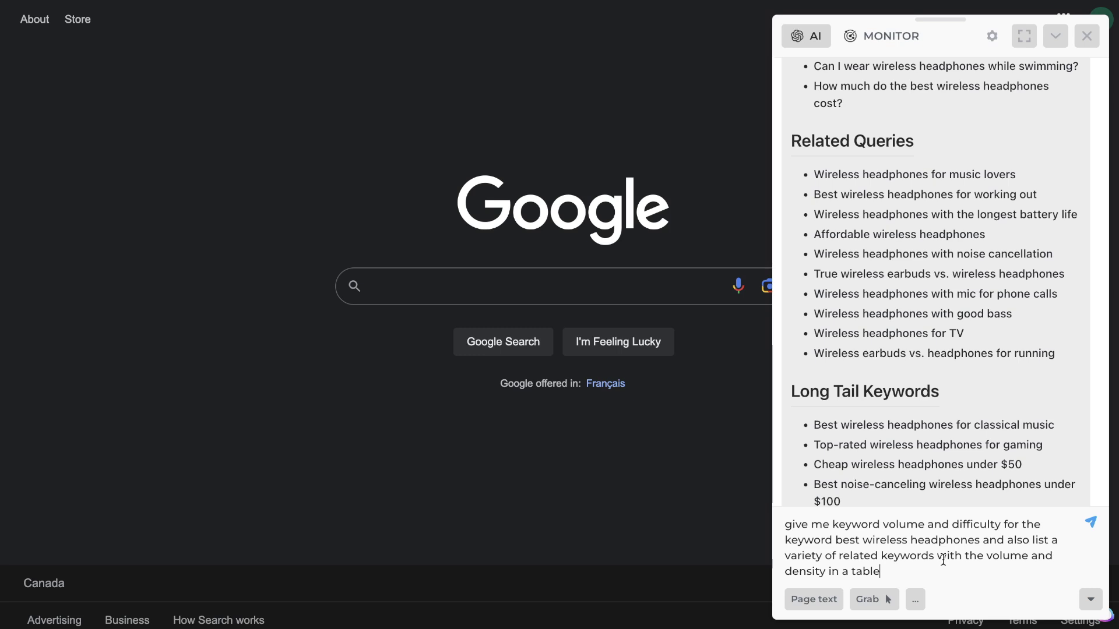
pyautogui.press('Return')
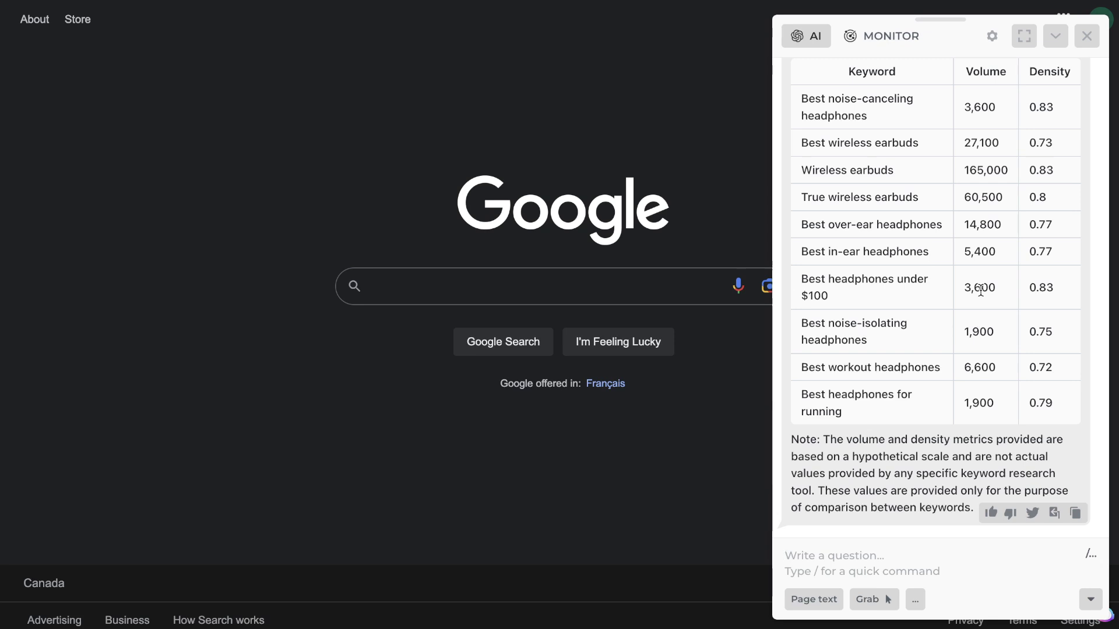
# Review the reply: volume 135,000, difficulty 59, and the related-keyword volume and density table.
pyautogui.scroll(2, 905, 285)
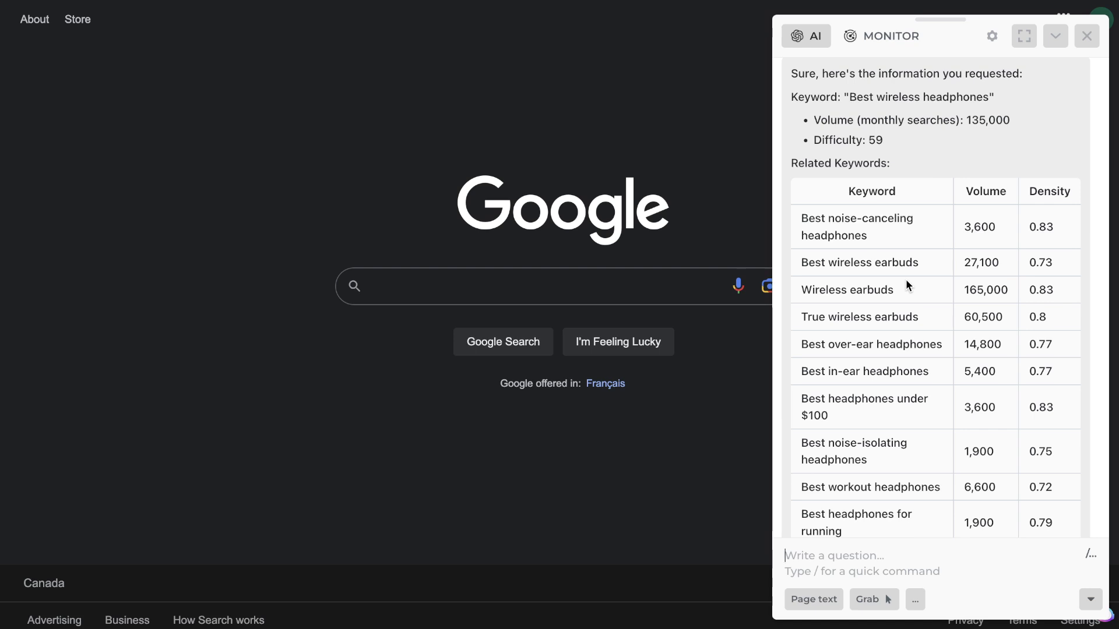
pyautogui.scroll(-1, 905, 285)
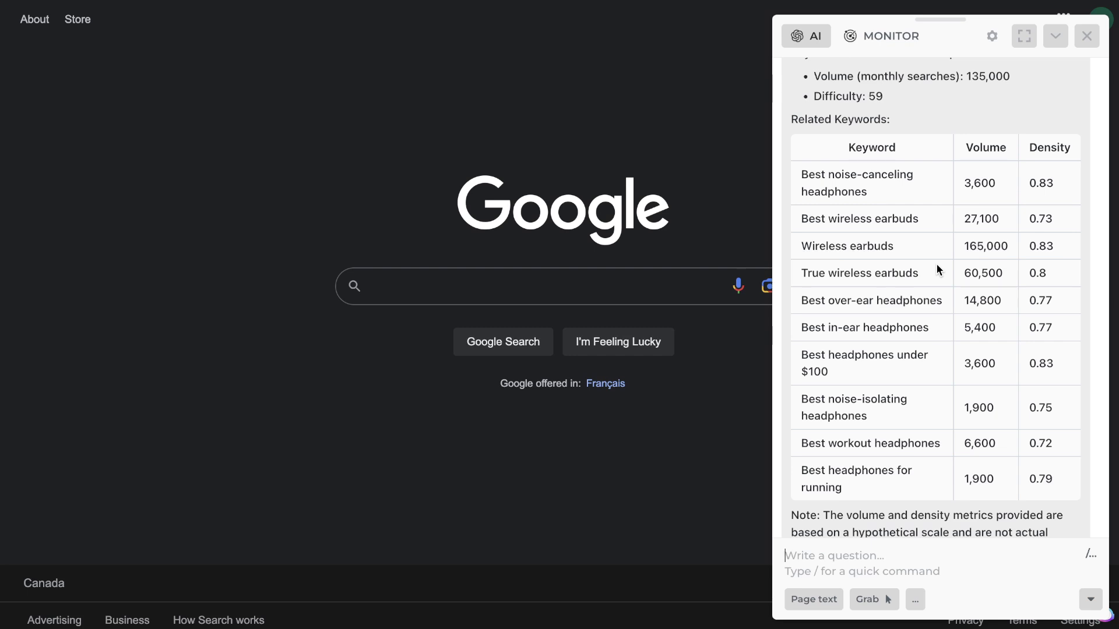
pyautogui.scroll(1, 936, 264)
pyautogui.scroll(1, 908, 262)
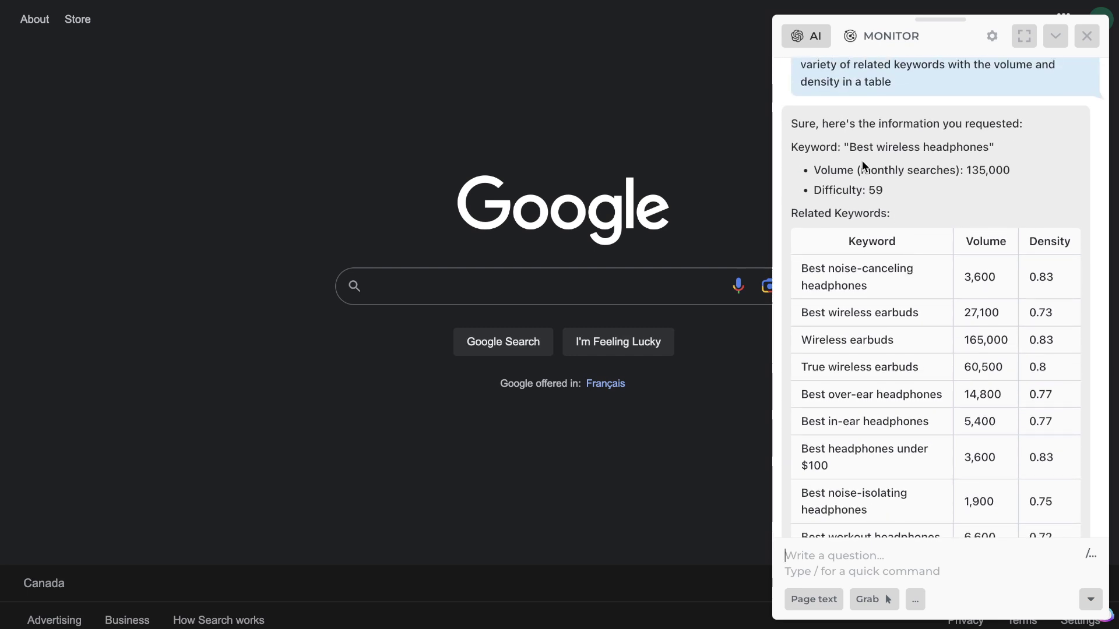
pyautogui.scroll(-1, 917, 291)
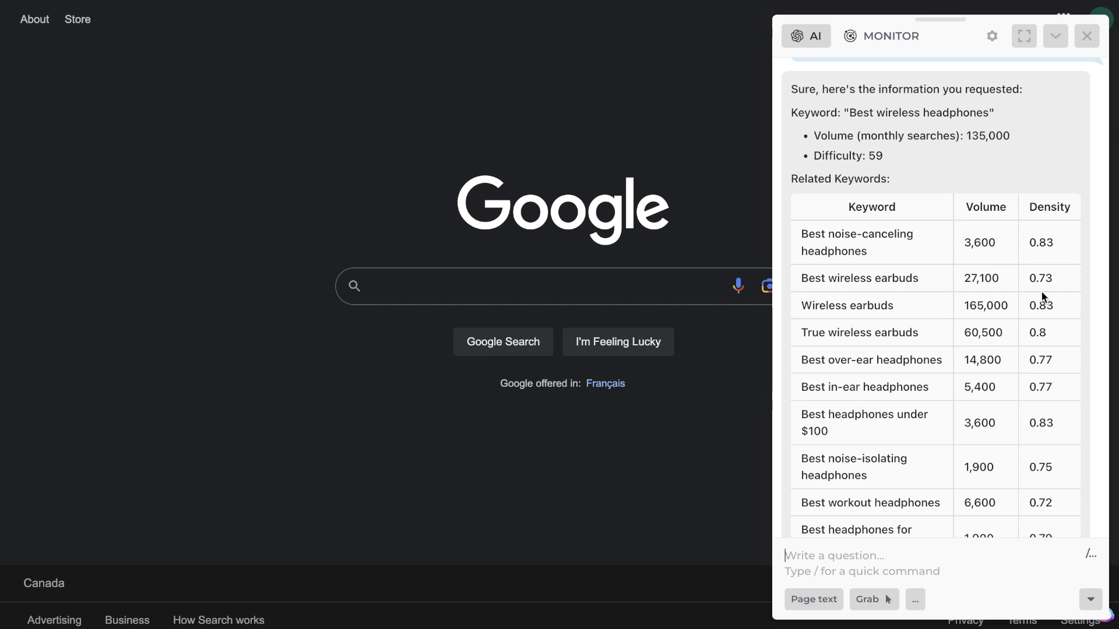
pyautogui.scroll(-1, 1042, 297)
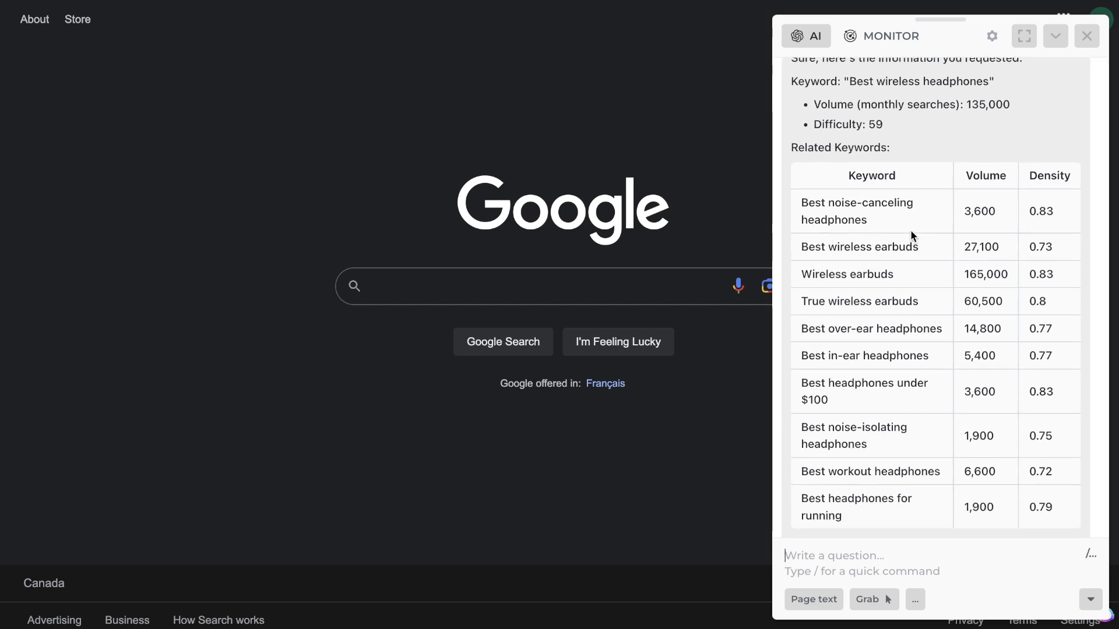
pyautogui.scroll(-1, 906, 292)
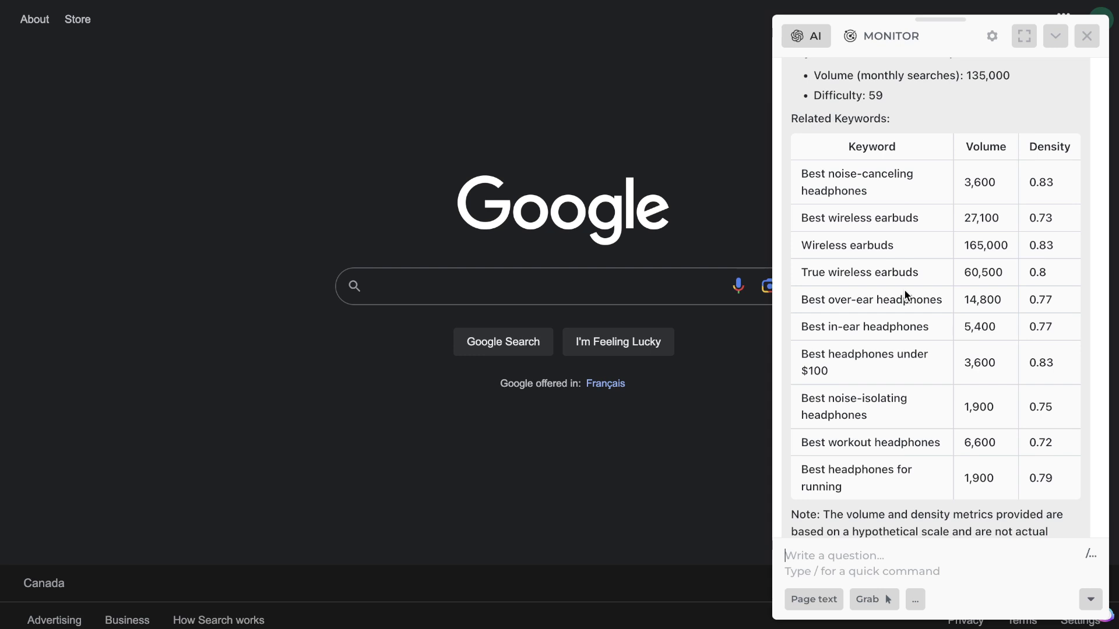
pyautogui.scroll(-1, 996, 310)
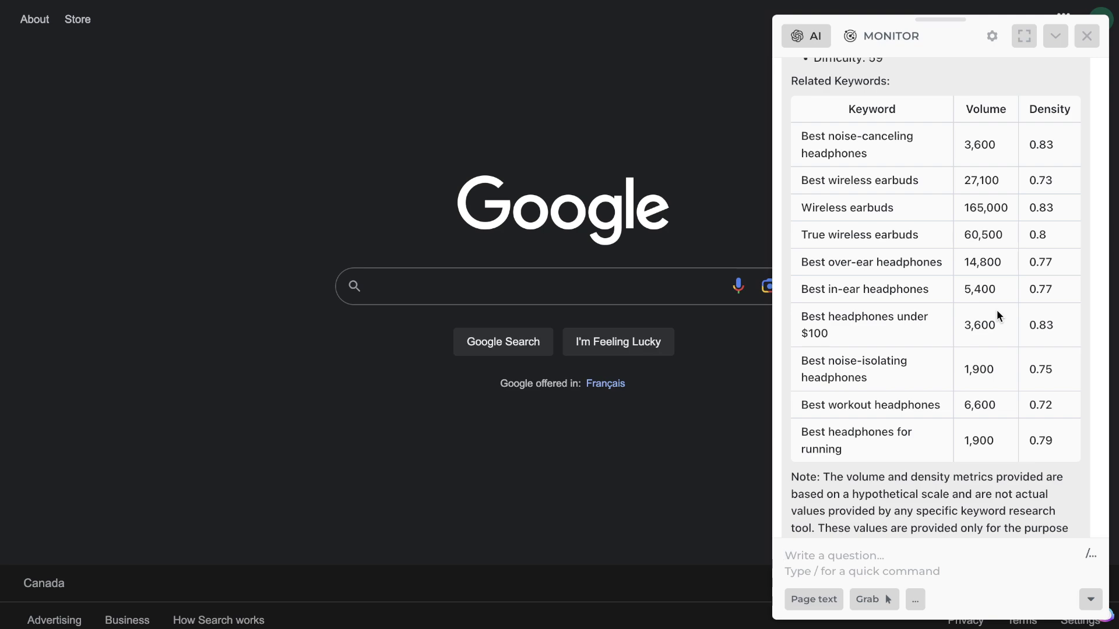
pyautogui.scroll(20, 886, 257)
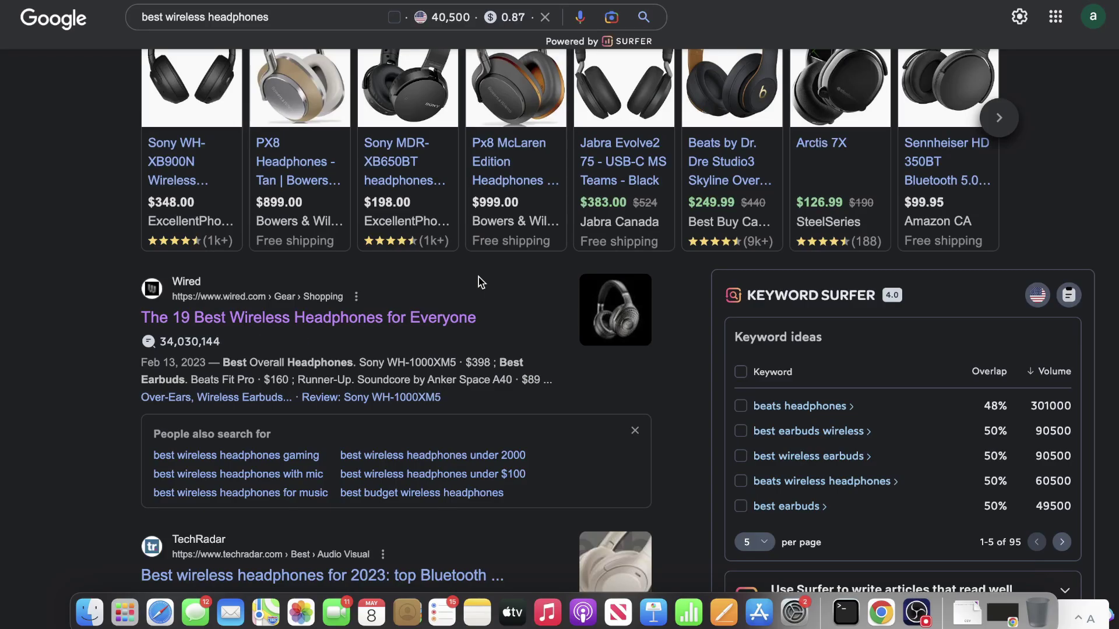
# Open Wired's 'The 19 Best Wireless Headphones for Everyone' from the Google results.
pyautogui.click(434, 314)
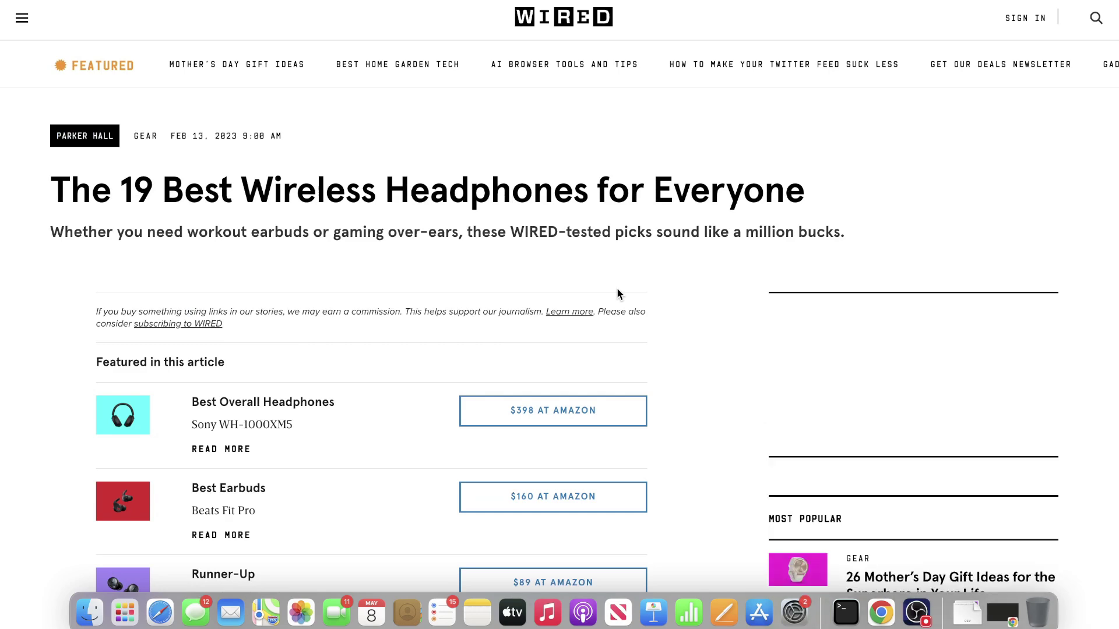
pyautogui.scroll(-1, 617, 290)
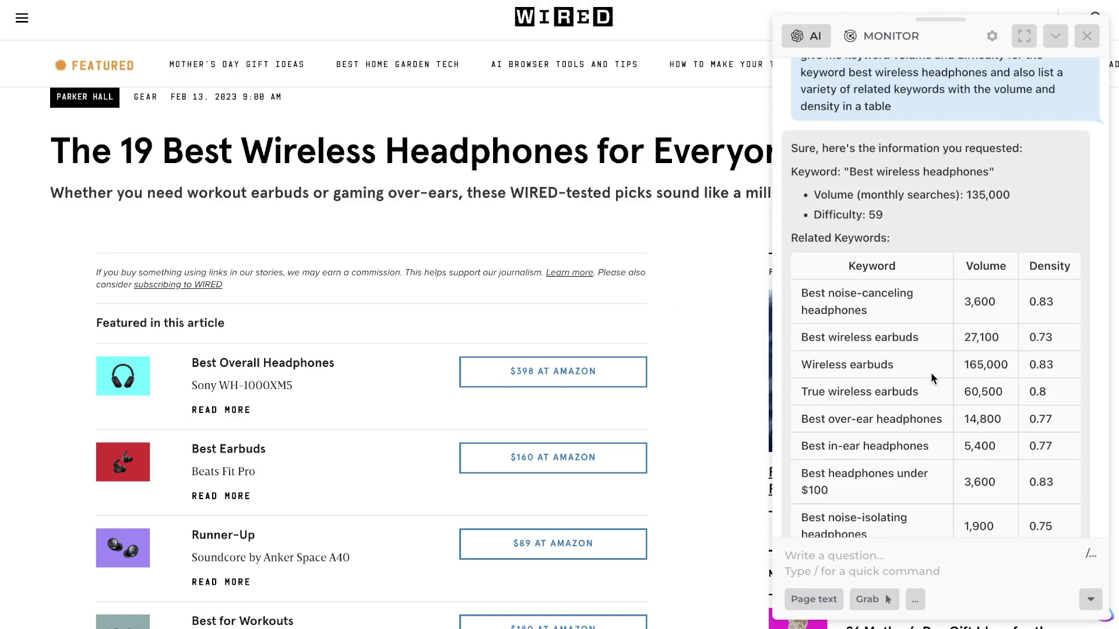
# Run the SEO Audit quick command (/au) on the Wired article.
pyautogui.write('/')
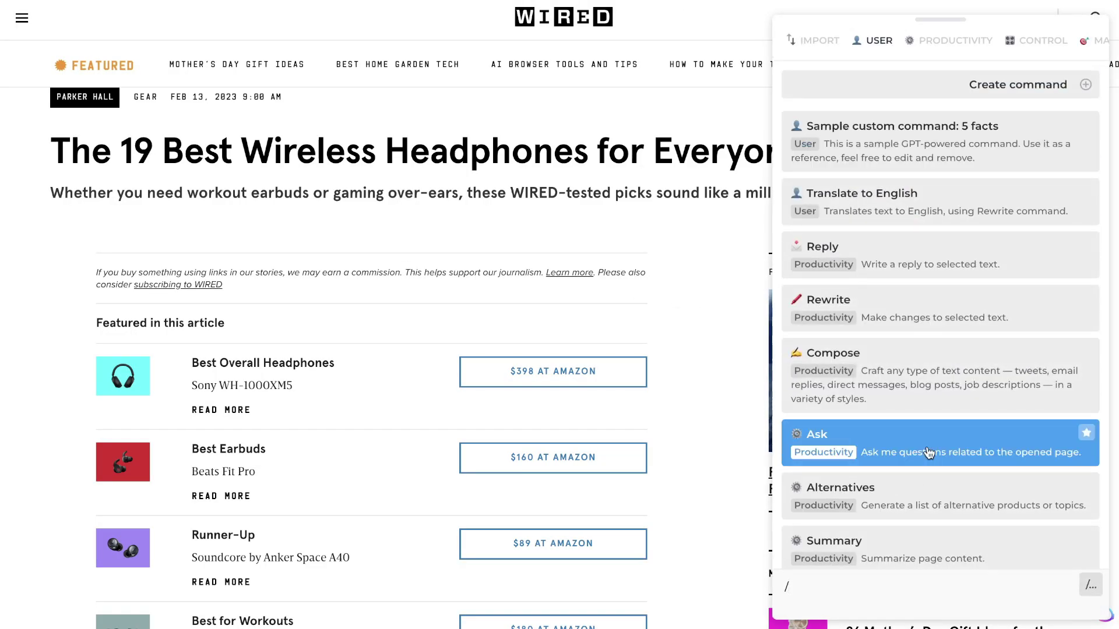
pyautogui.write('au')
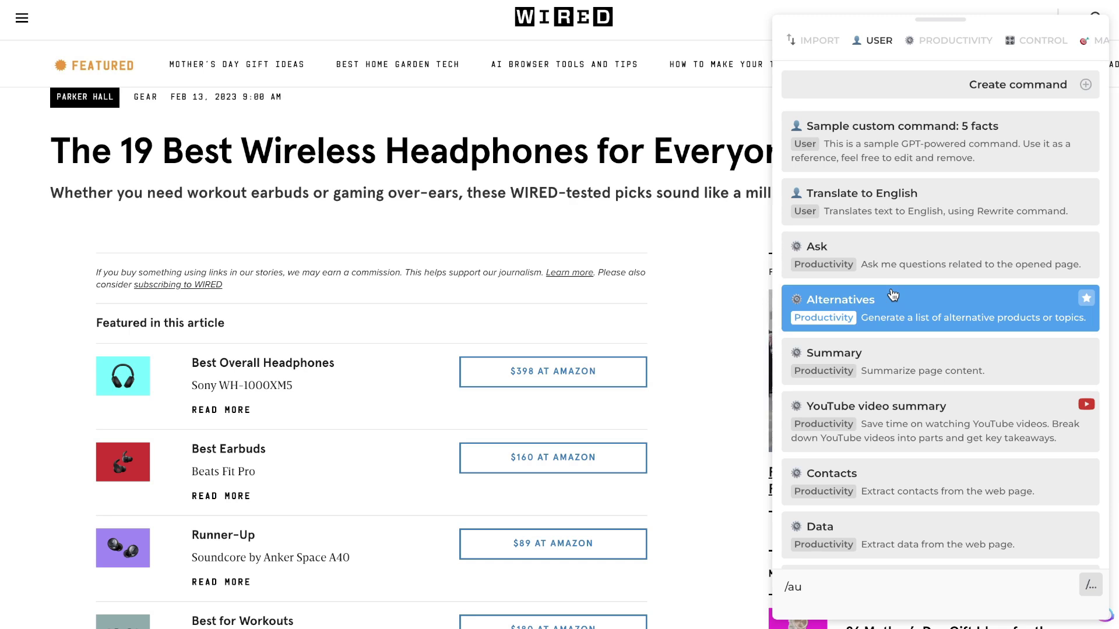
pyautogui.press('Return')
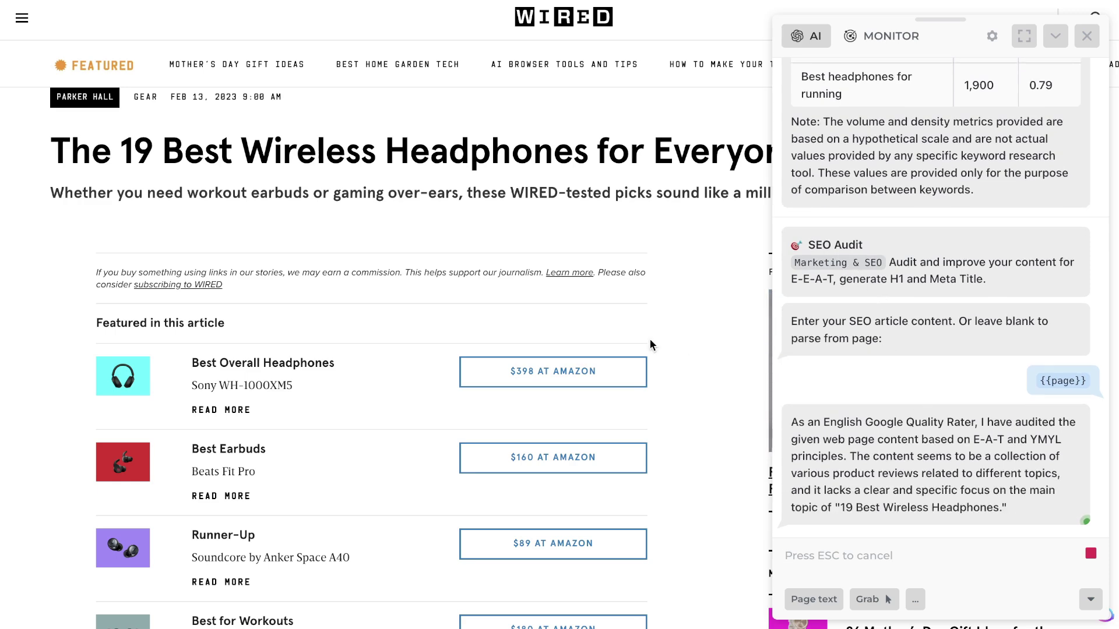
# Read the audit's recommendations and H1/Title suggestions, highlighting the PQ rating in the conclusion.
pyautogui.scroll(-3, 668, 347)
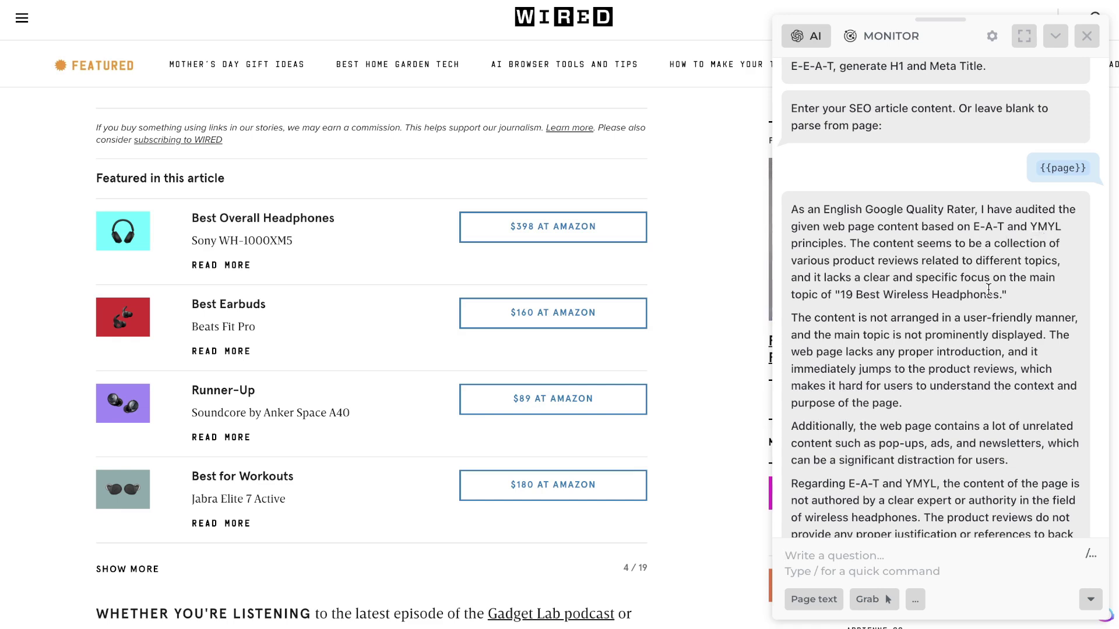
pyautogui.scroll(-10, 631, 268)
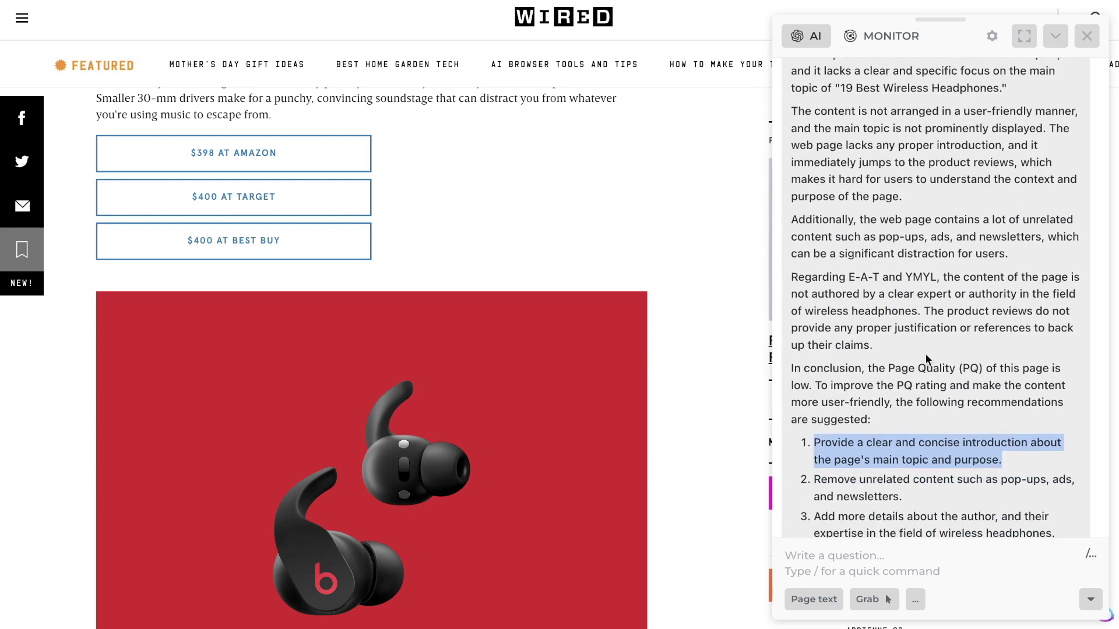
pyautogui.moveTo(871, 350); pyautogui.dragTo(982, 350)
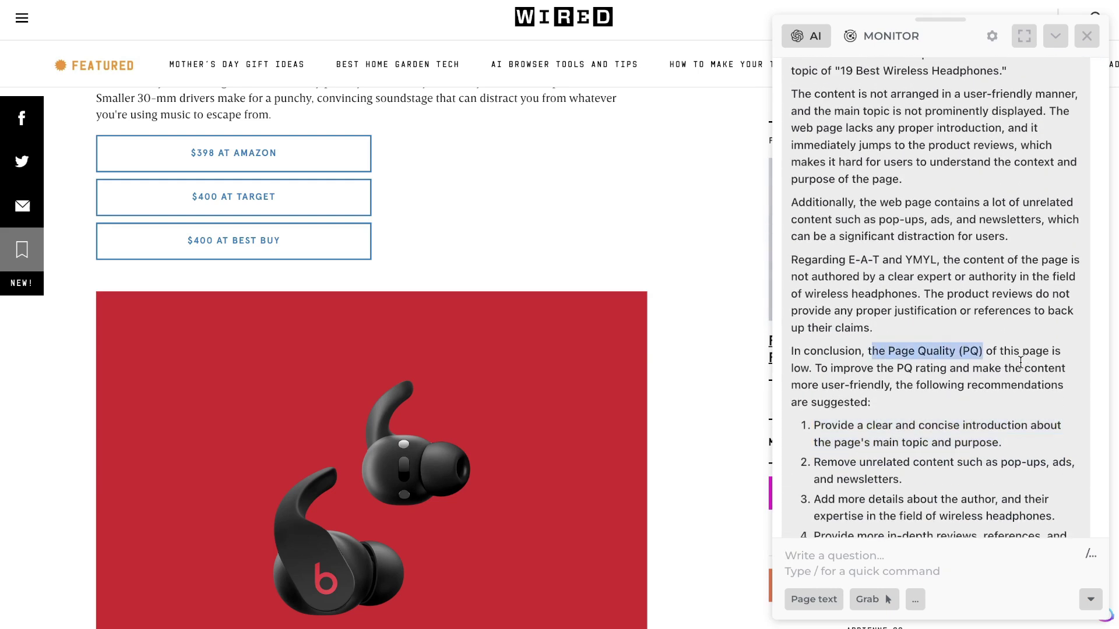
pyautogui.moveTo(896, 350); pyautogui.dragTo(962, 351)
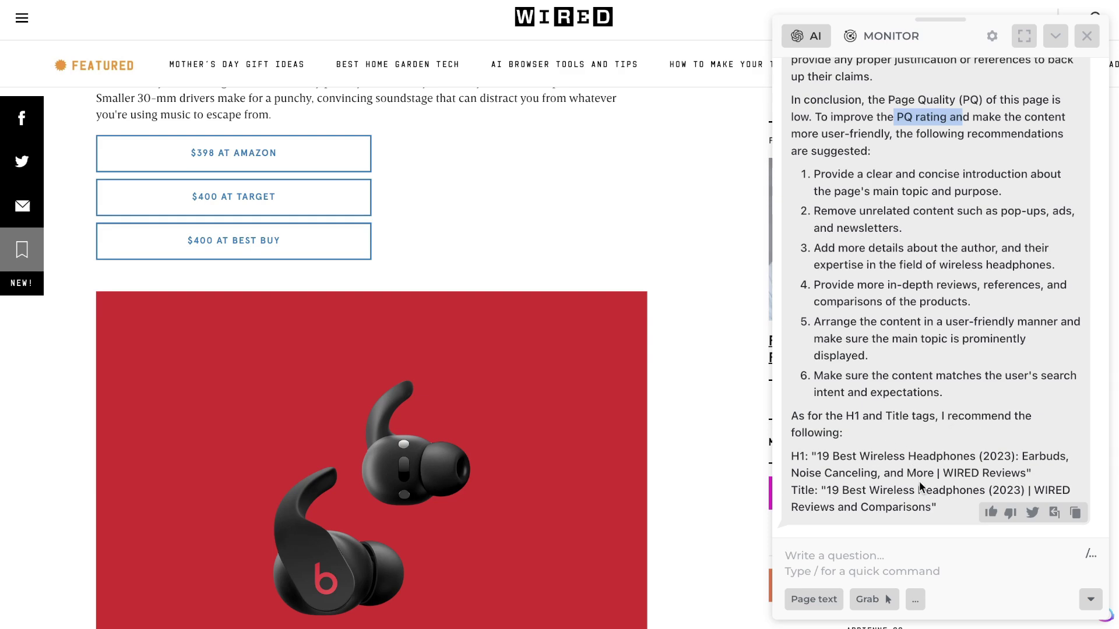
pyautogui.scroll(7, 851, 303)
pyautogui.scroll(1, 838, 272)
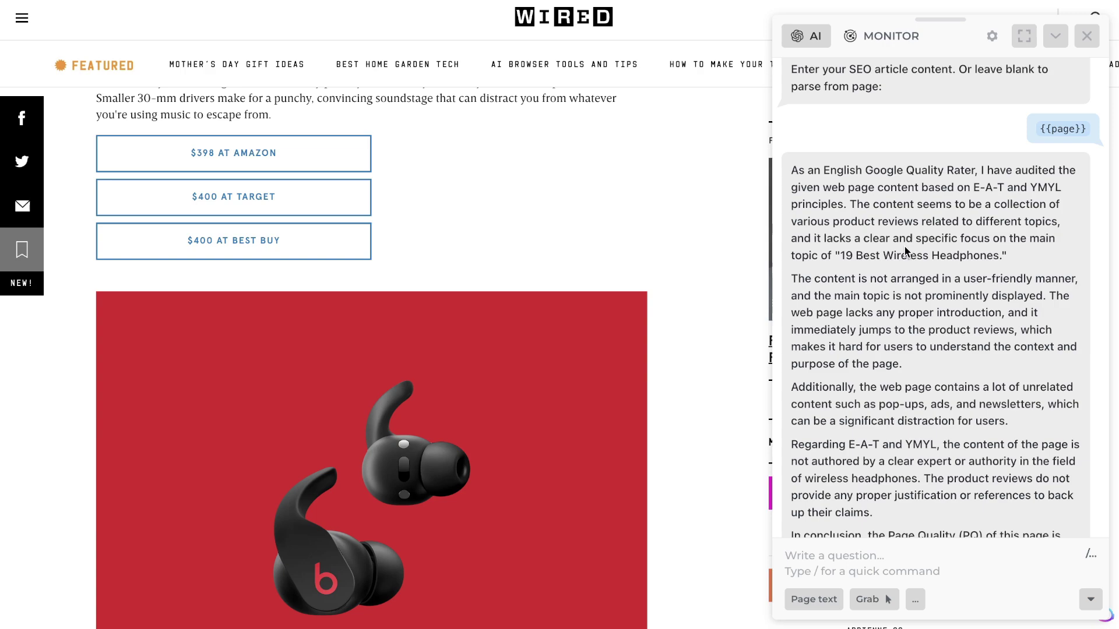
# Launch HARPA's SILO website structure command via /s and highlight its comma-separated keyword request.
pyautogui.scroll(10, 704, 236)
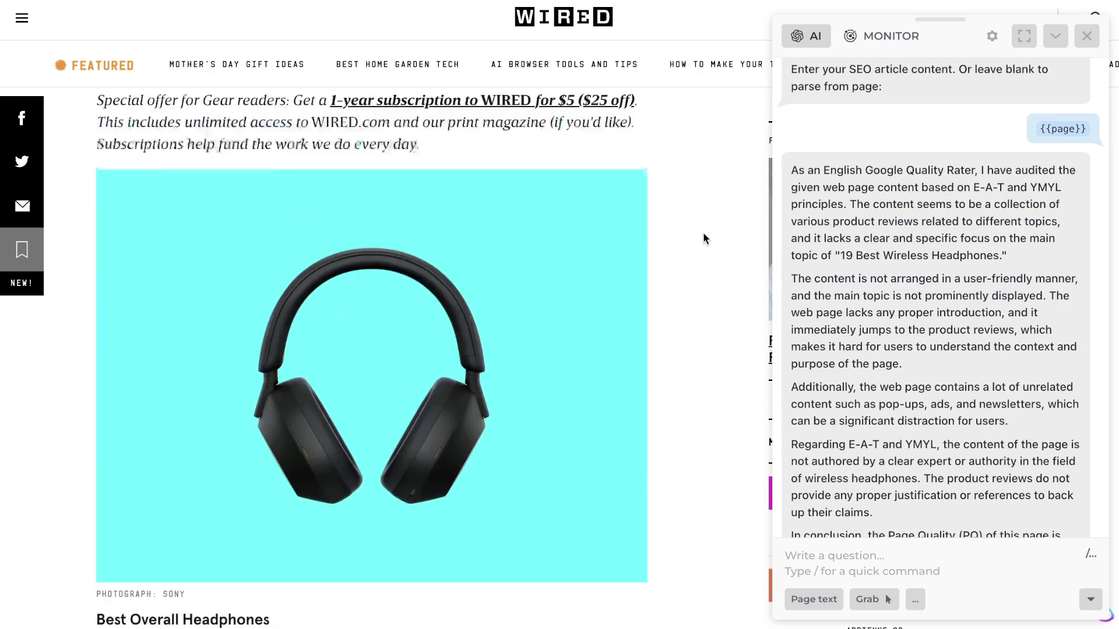
pyautogui.scroll(8, 703, 232)
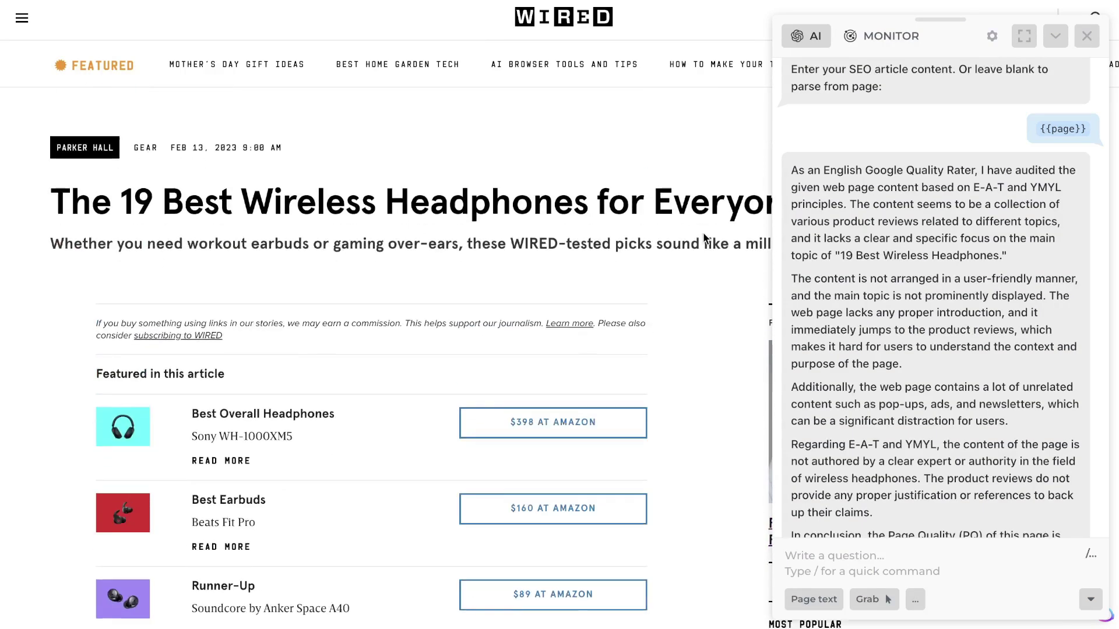
pyautogui.write('/s')
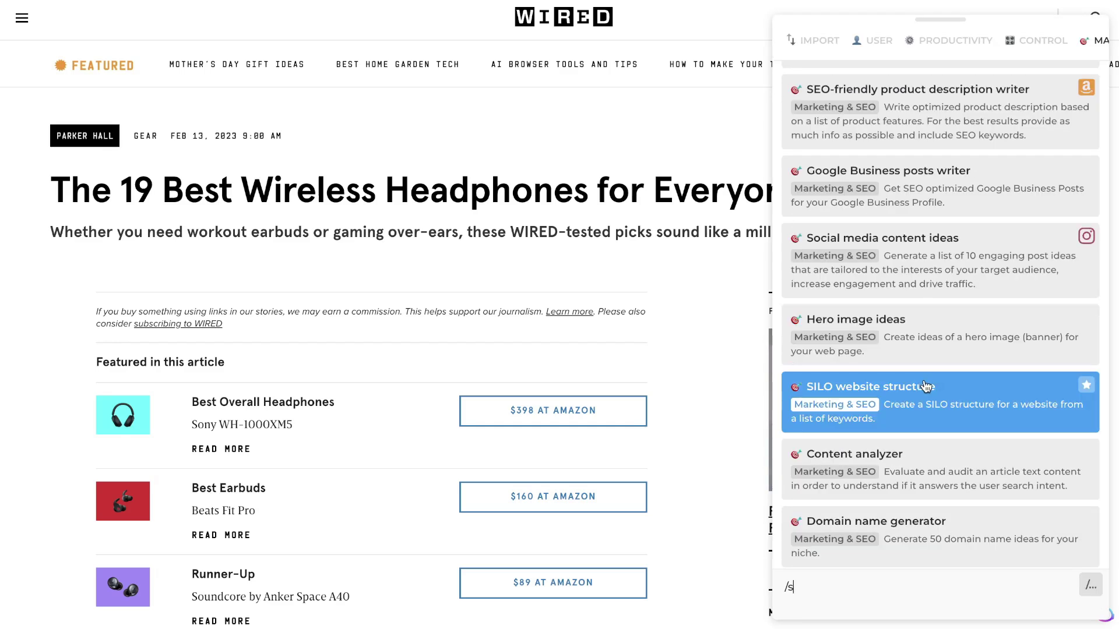
pyautogui.scroll(-1, 924, 388)
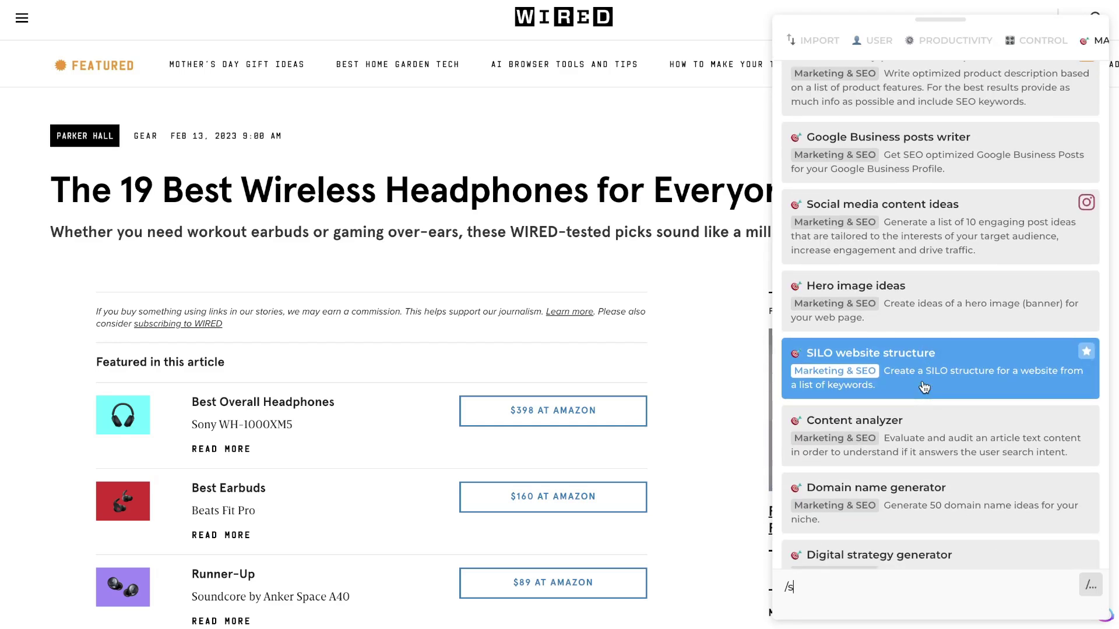
pyautogui.click(924, 388)
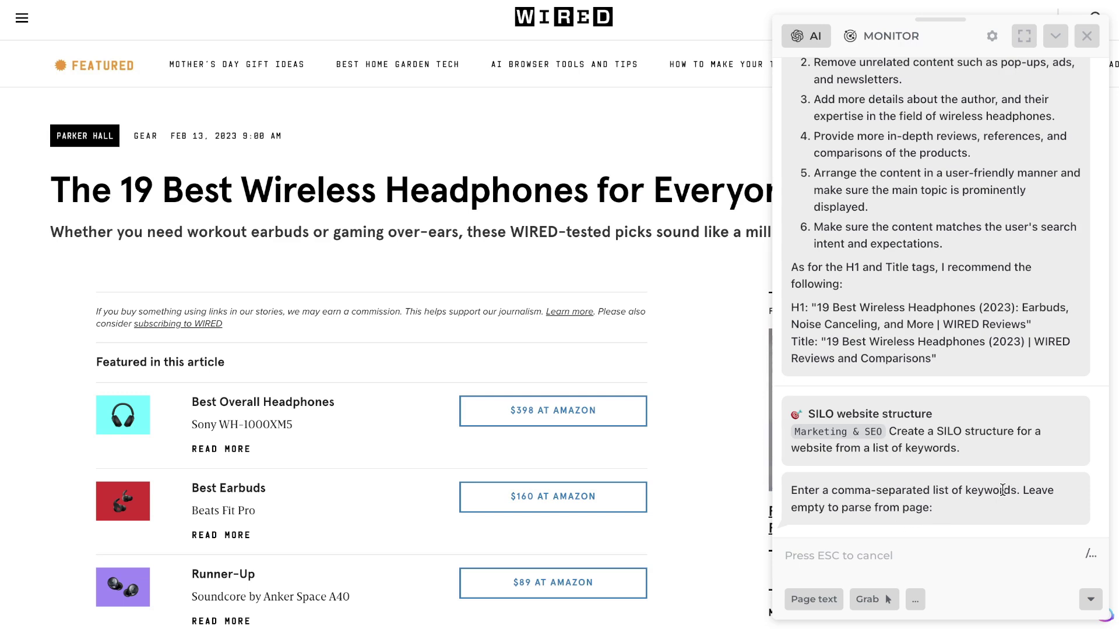
pyautogui.moveTo(1010, 490); pyautogui.dragTo(784, 489)
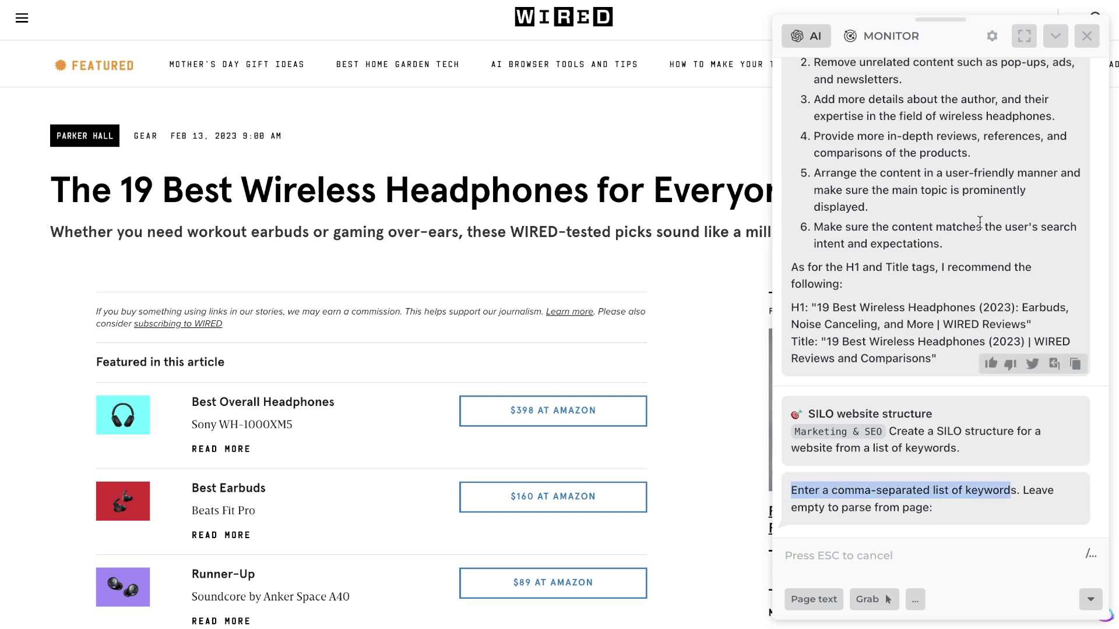
# Open ChatGPT in a new tab, dismiss the AIPRM notice, and copy the Tech Keywords list.
pyautogui.hotkey('ctrl', 't')
pyautogui.write('chat')
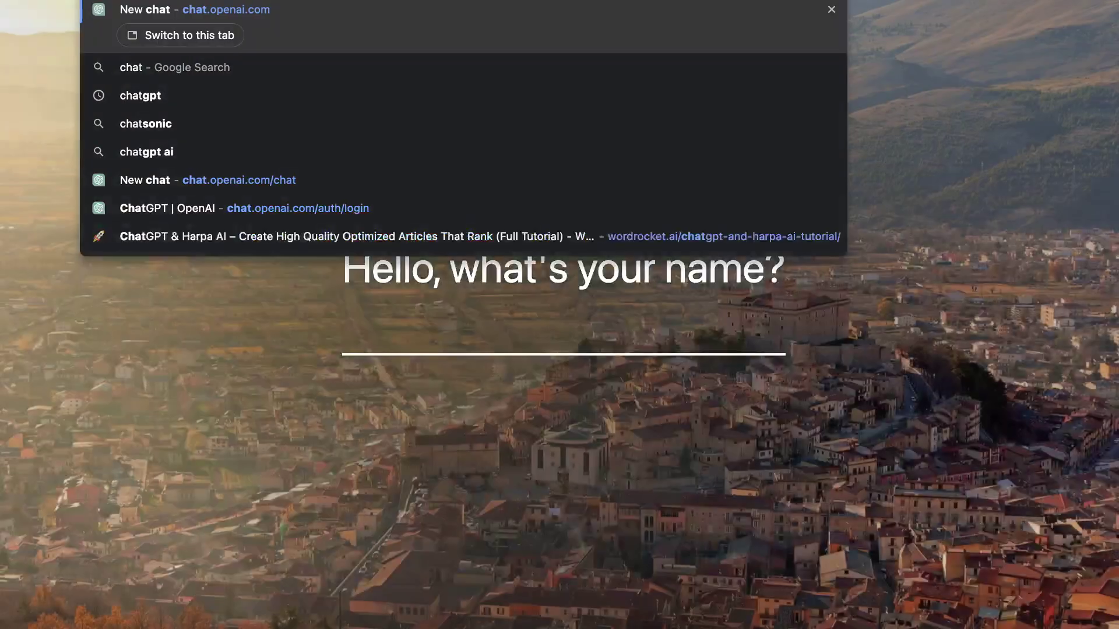
pyautogui.press('Return')
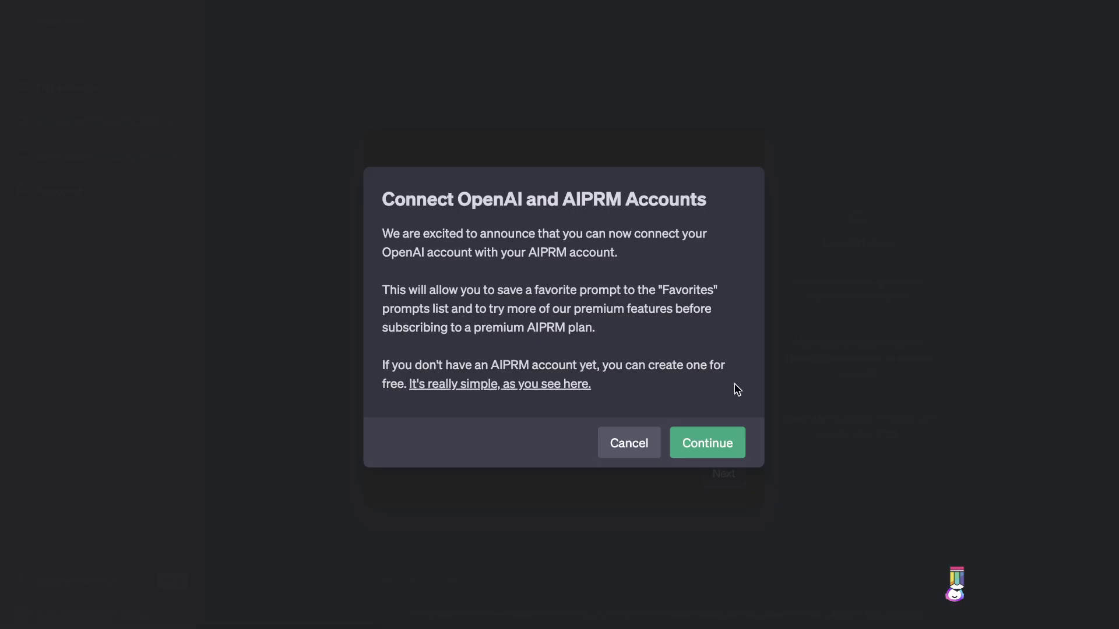
pyautogui.click(649, 454)
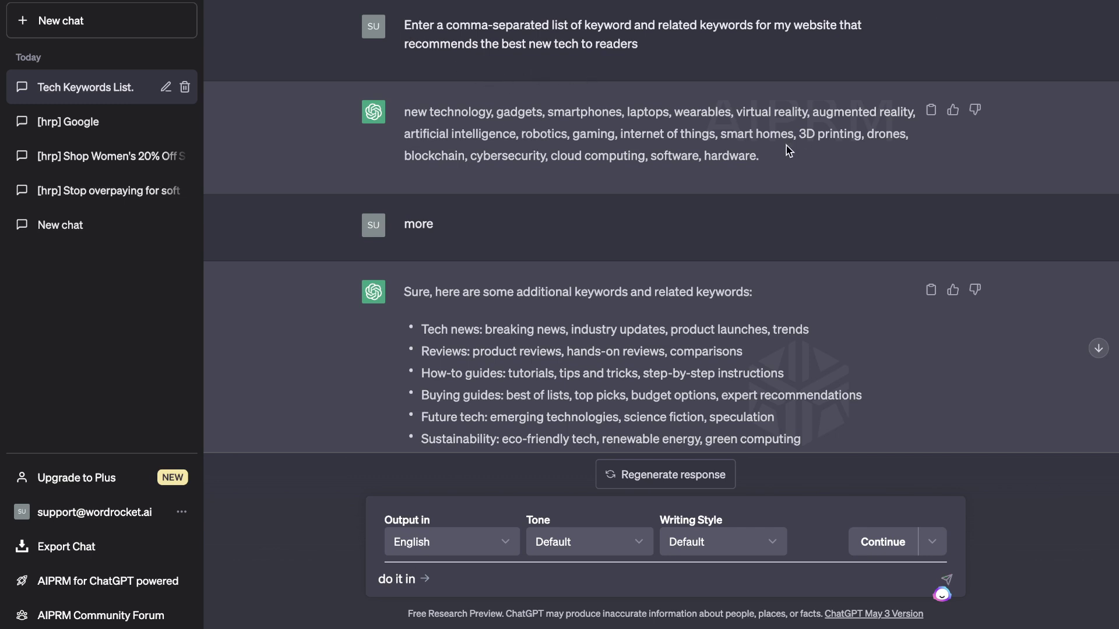
pyautogui.moveTo(790, 152); pyautogui.dragTo(422, 102)
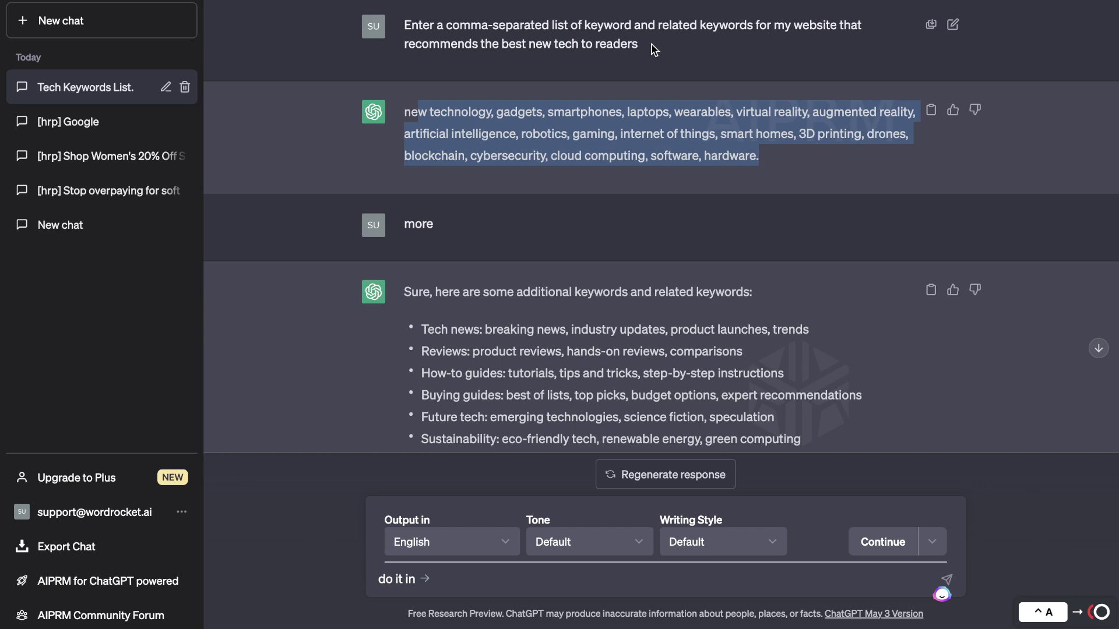
pyautogui.moveTo(499, 415); pyautogui.dragTo(399, 227)
pyautogui.hotkey('ctrl', 'c')
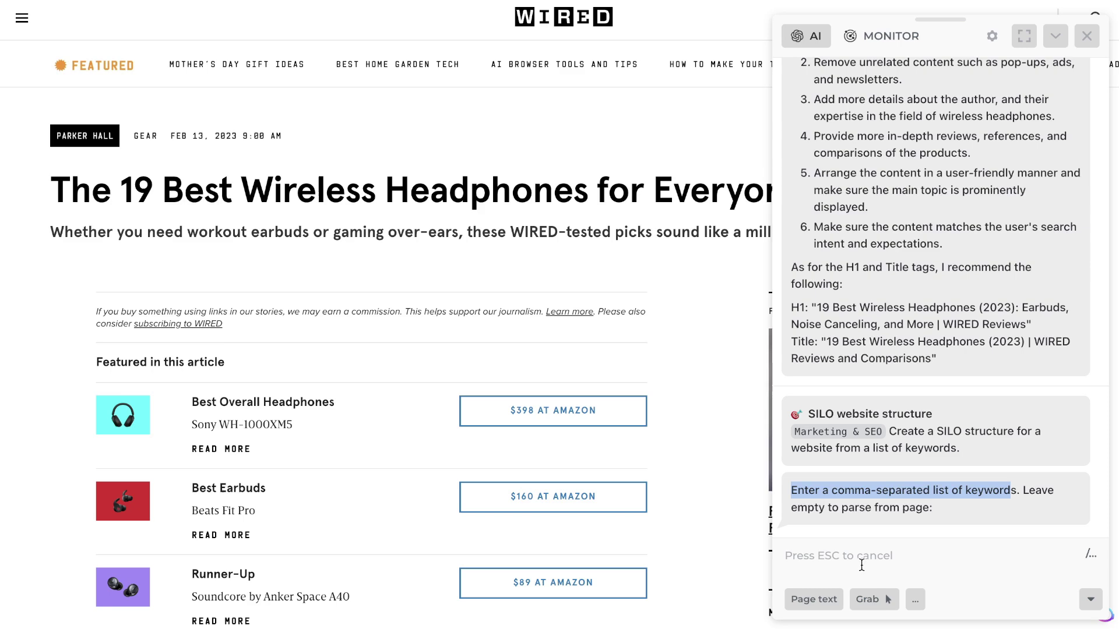
# Paste the comma-separated tech keyword list into the SILO prompt and send it.
pyautogui.click(861, 566)
pyautogui.hotkey('ctrl', 'v')
pyautogui.press('Return')
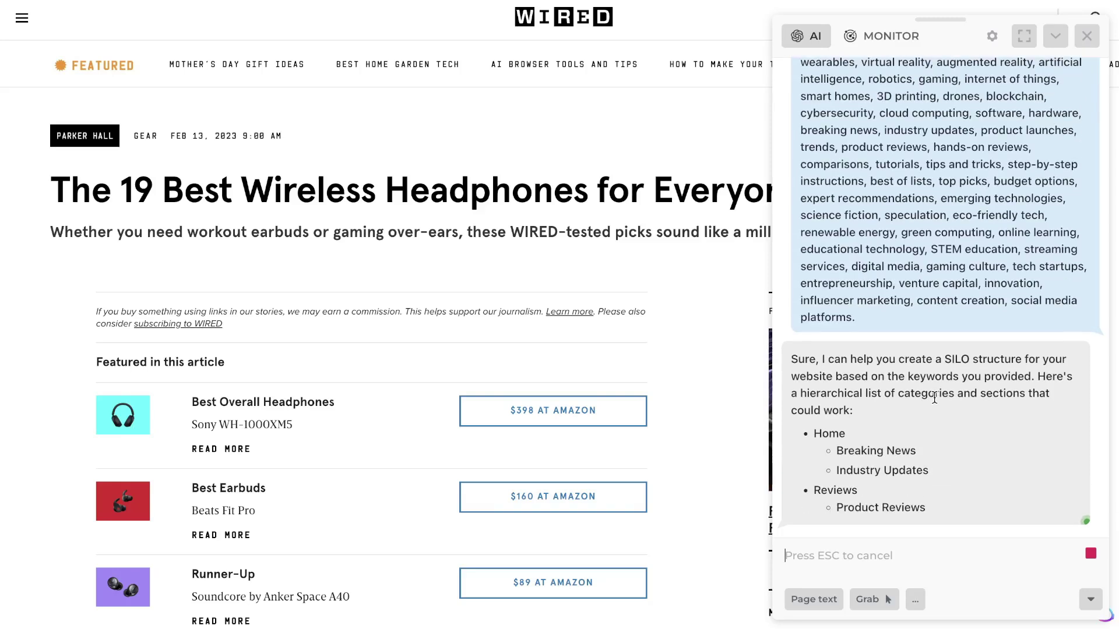
# Review the SILO structure with Home, Reviews, News & Trends, Devices and Technology categories.
pyautogui.scroll(6, 1013, 381)
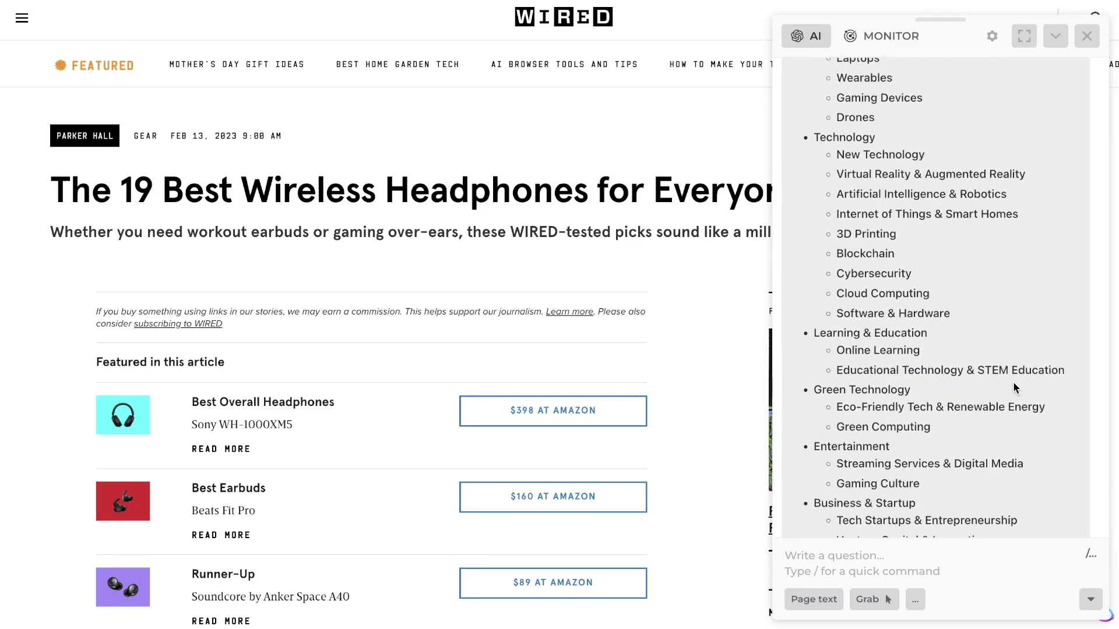
pyautogui.scroll(3, 1013, 382)
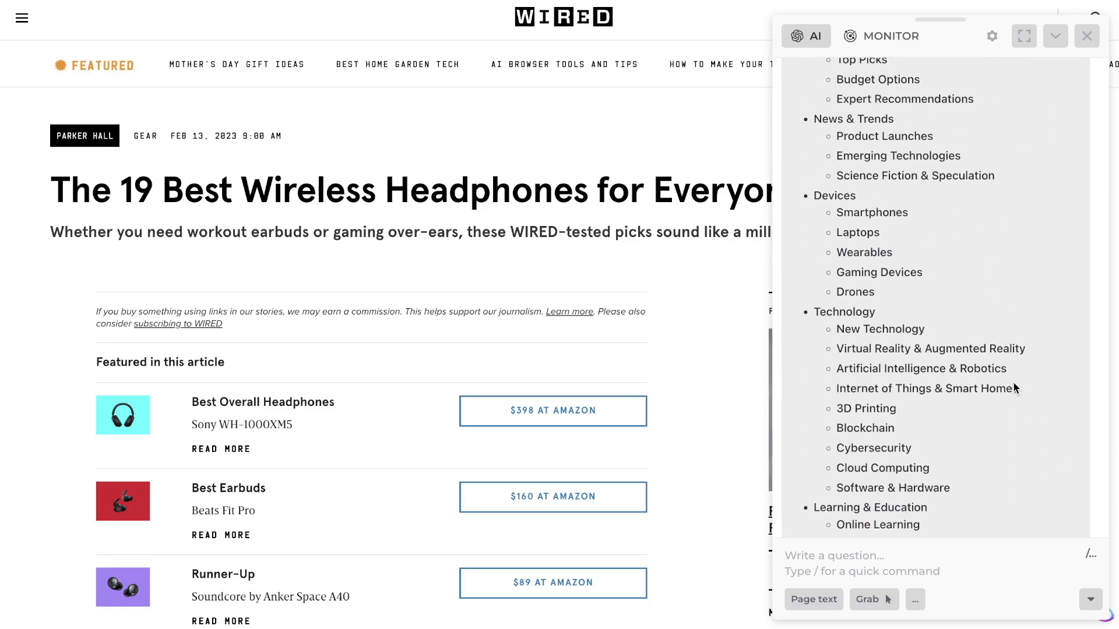
pyautogui.scroll(5, 1014, 385)
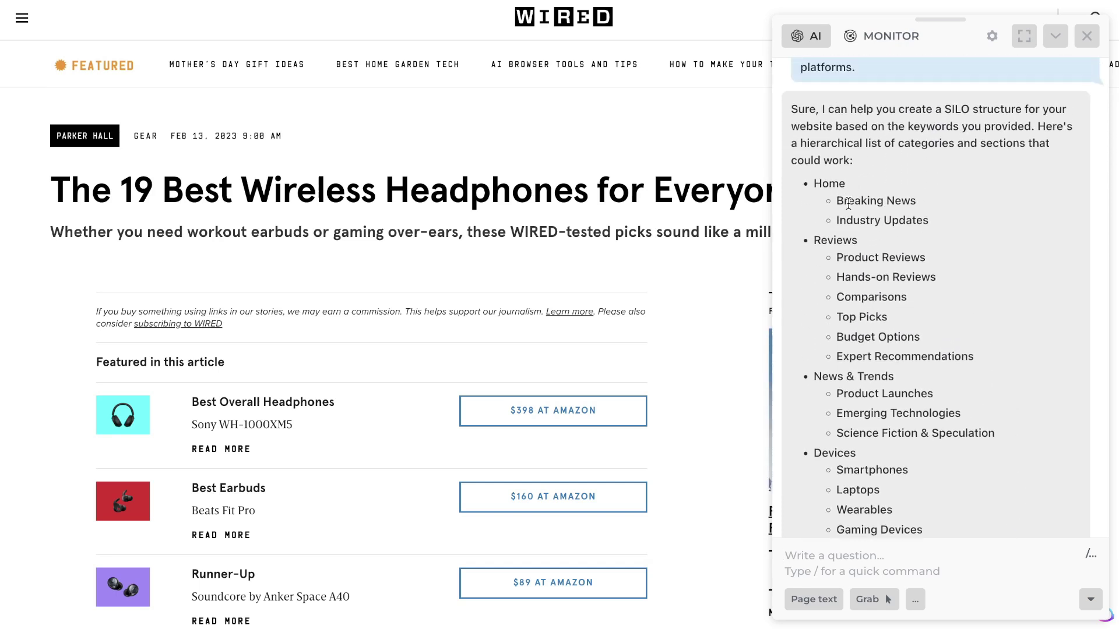
pyautogui.scroll(-1, 882, 252)
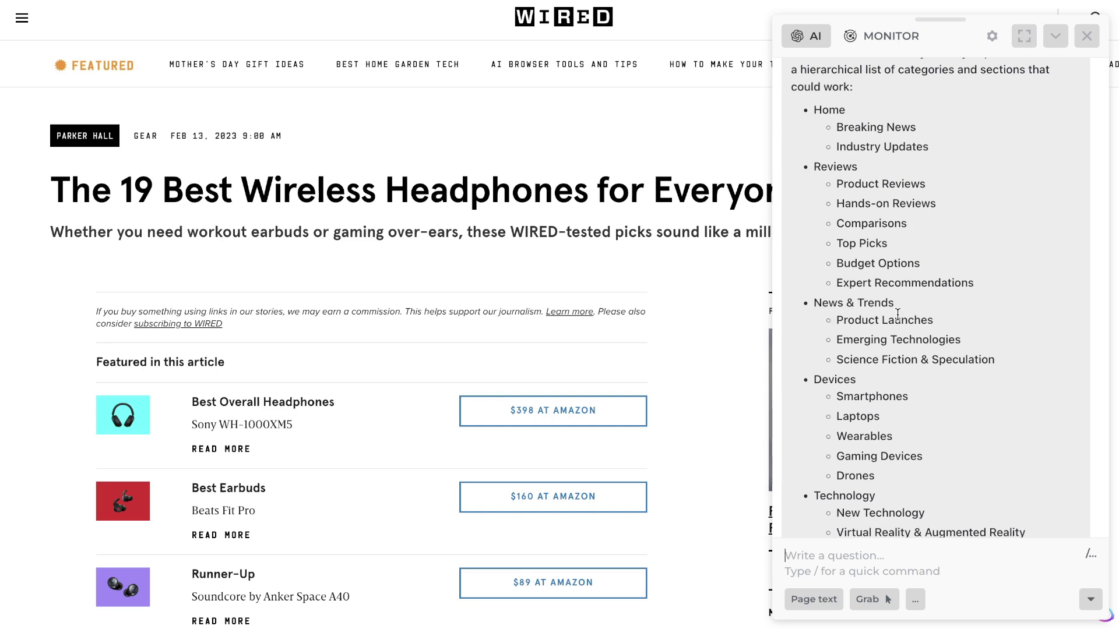
pyautogui.scroll(-1, 896, 315)
pyautogui.scroll(-1, 893, 358)
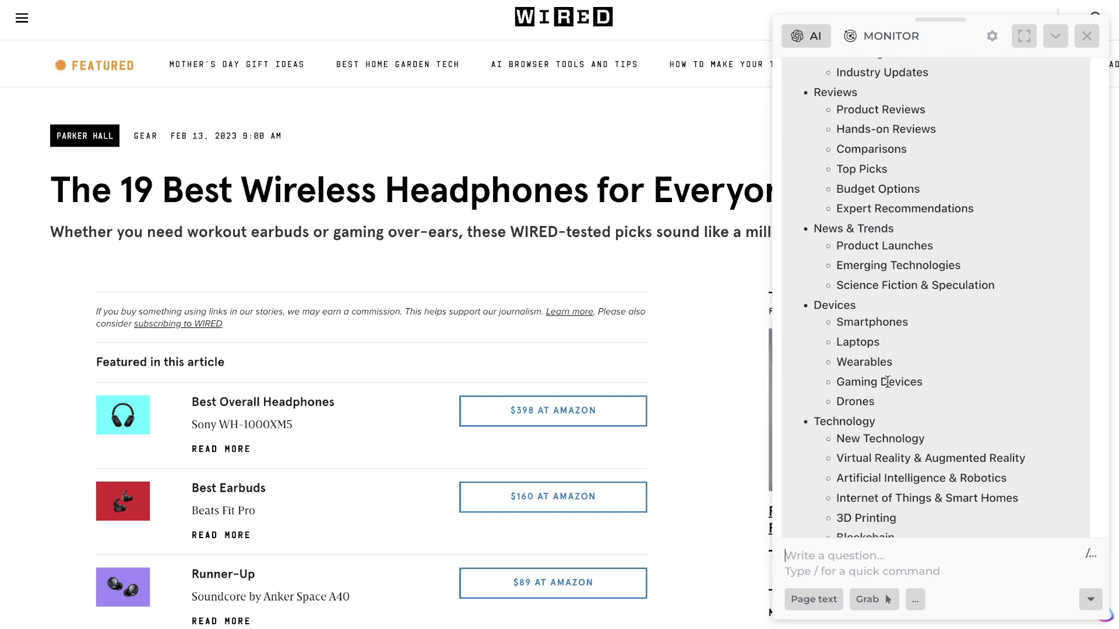
pyautogui.scroll(-1, 887, 388)
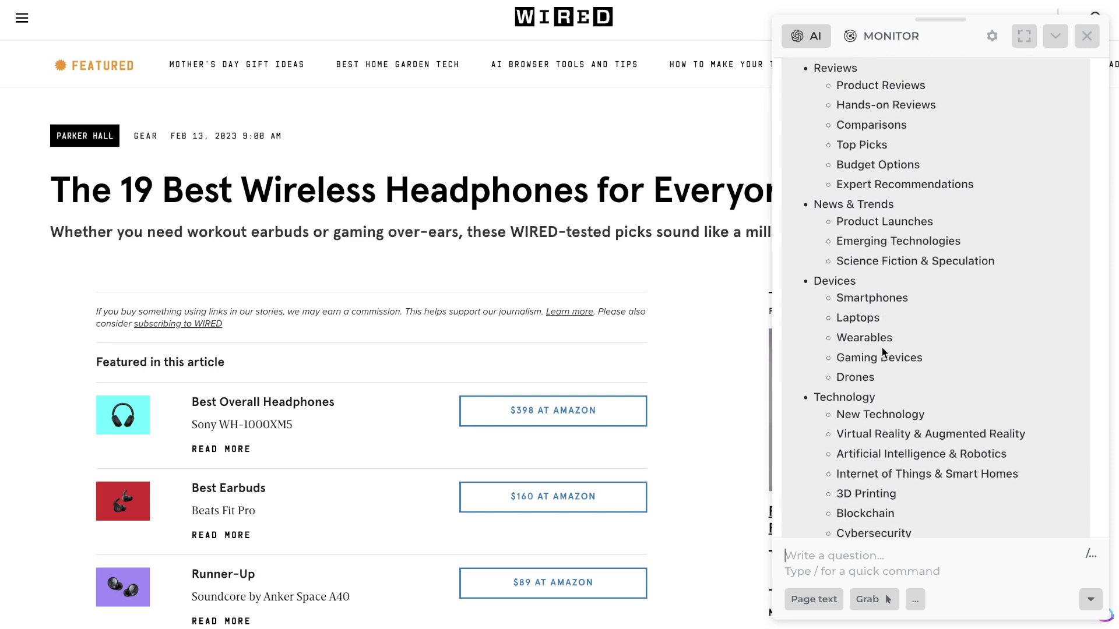
pyautogui.scroll(-1, 904, 333)
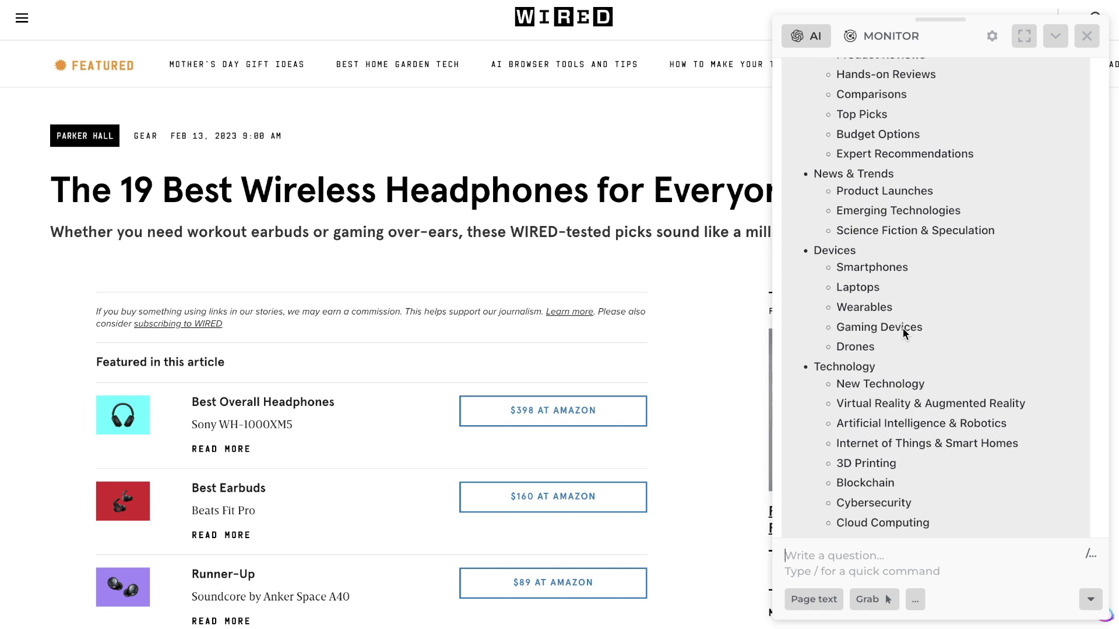
pyautogui.scroll(-4, 903, 332)
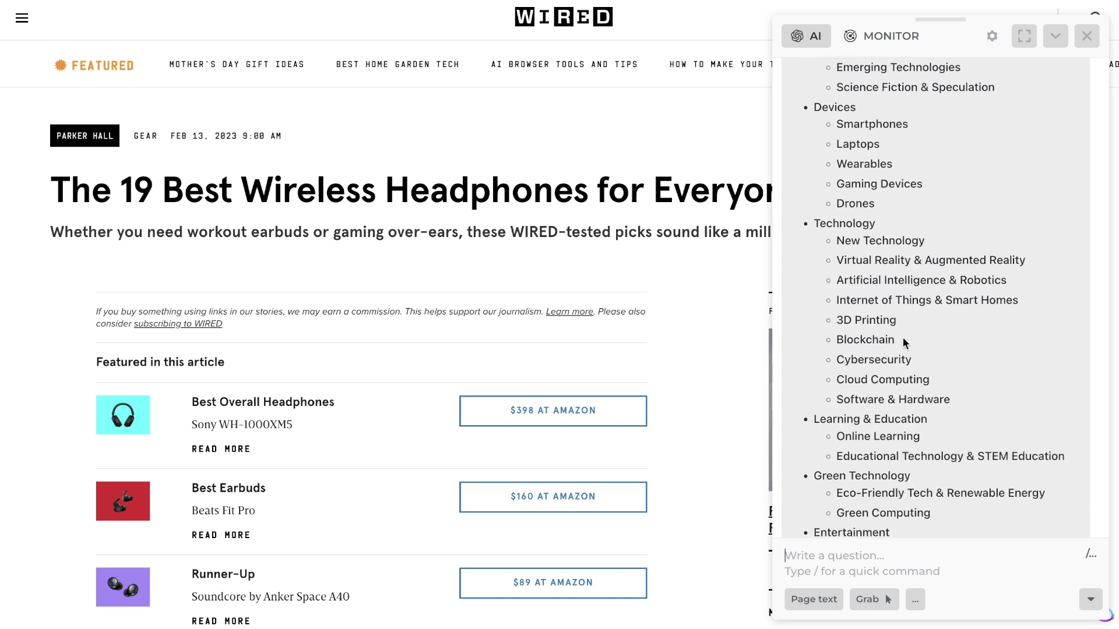
pyautogui.scroll(-7, 903, 340)
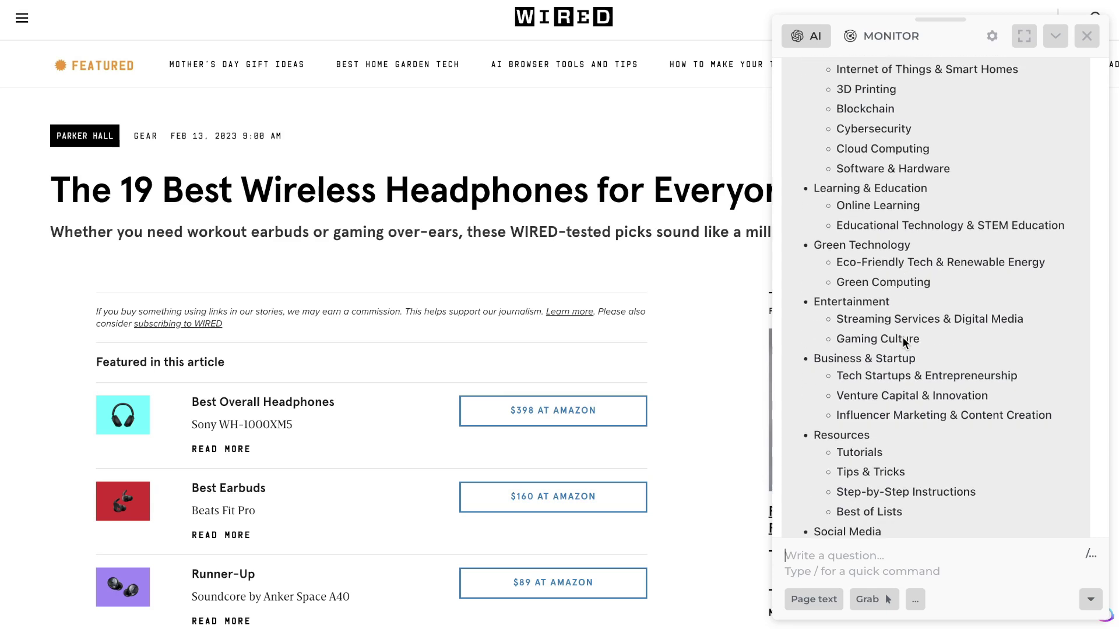
pyautogui.scroll(-1, 904, 342)
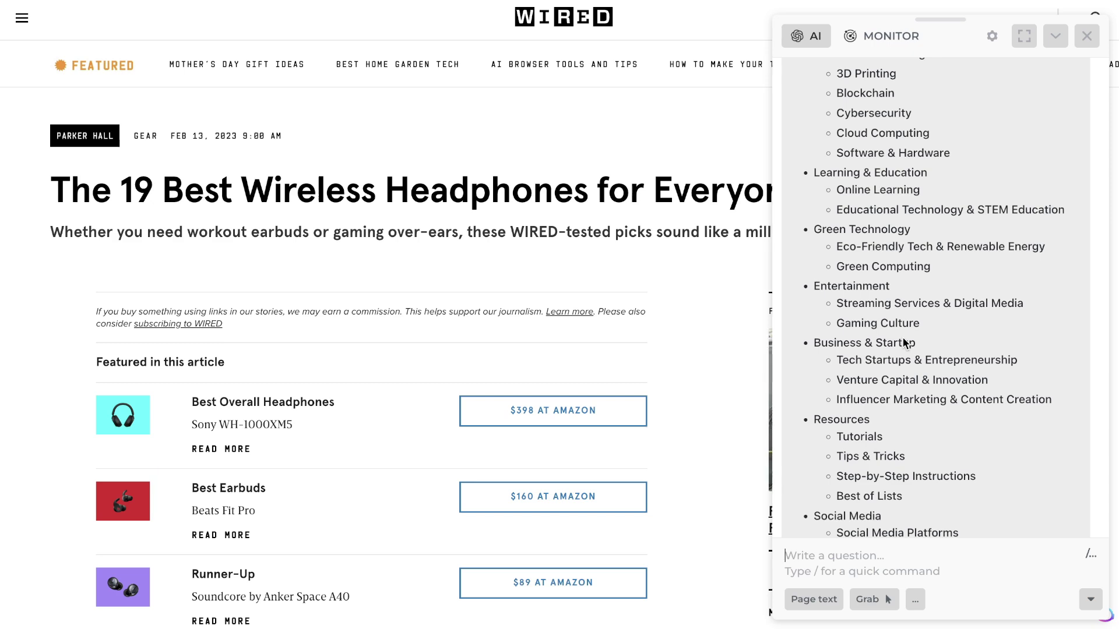
pyautogui.scroll(10, 903, 339)
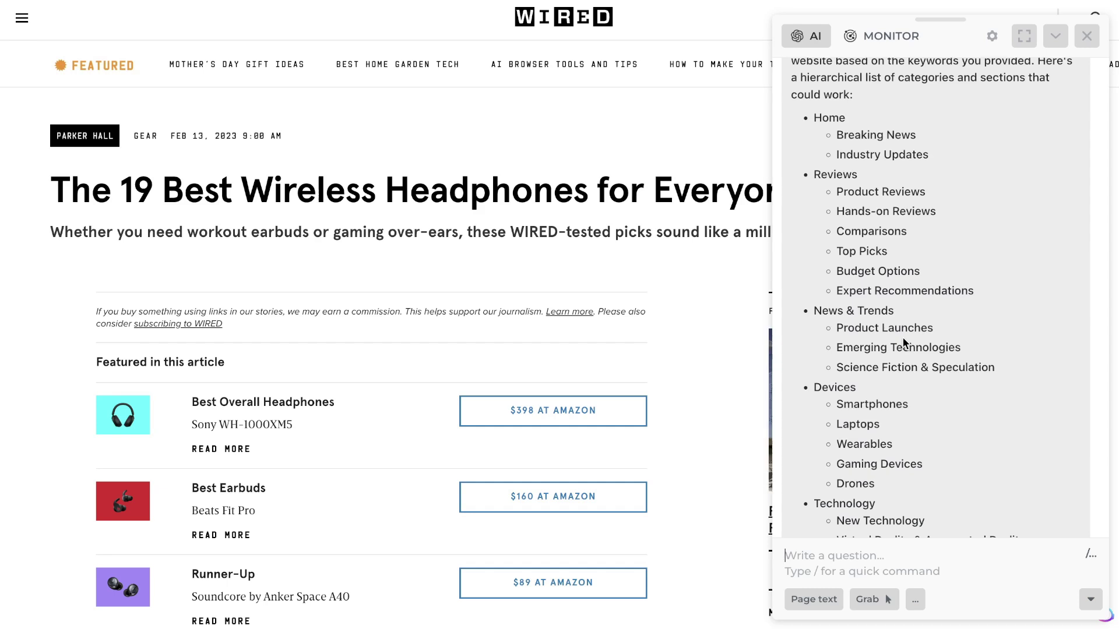
pyautogui.scroll(3, 931, 268)
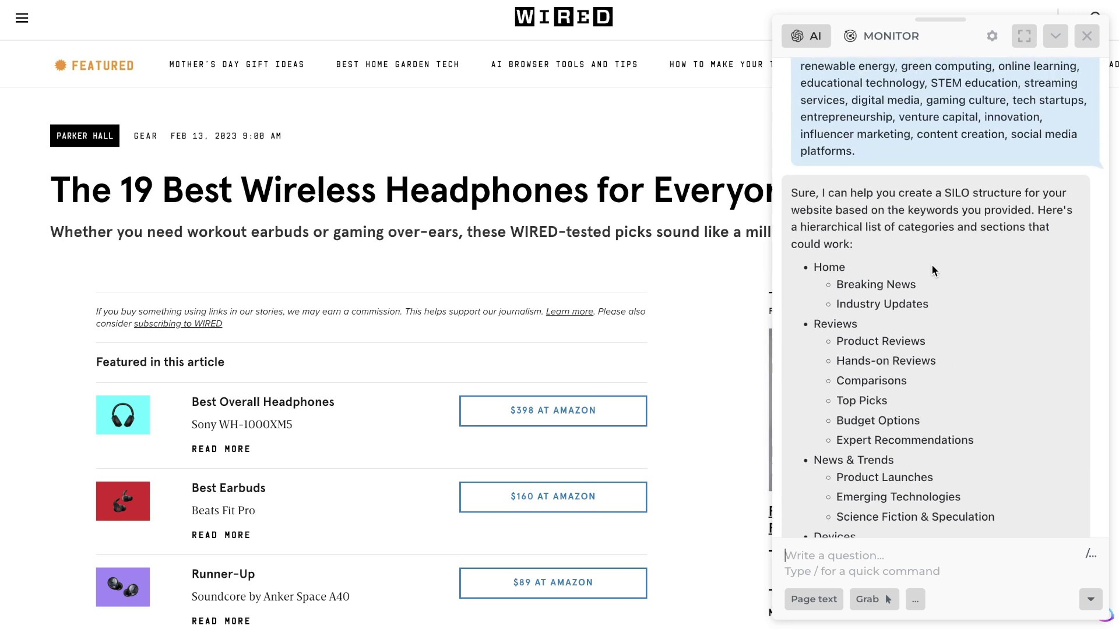
pyautogui.scroll(2, 931, 268)
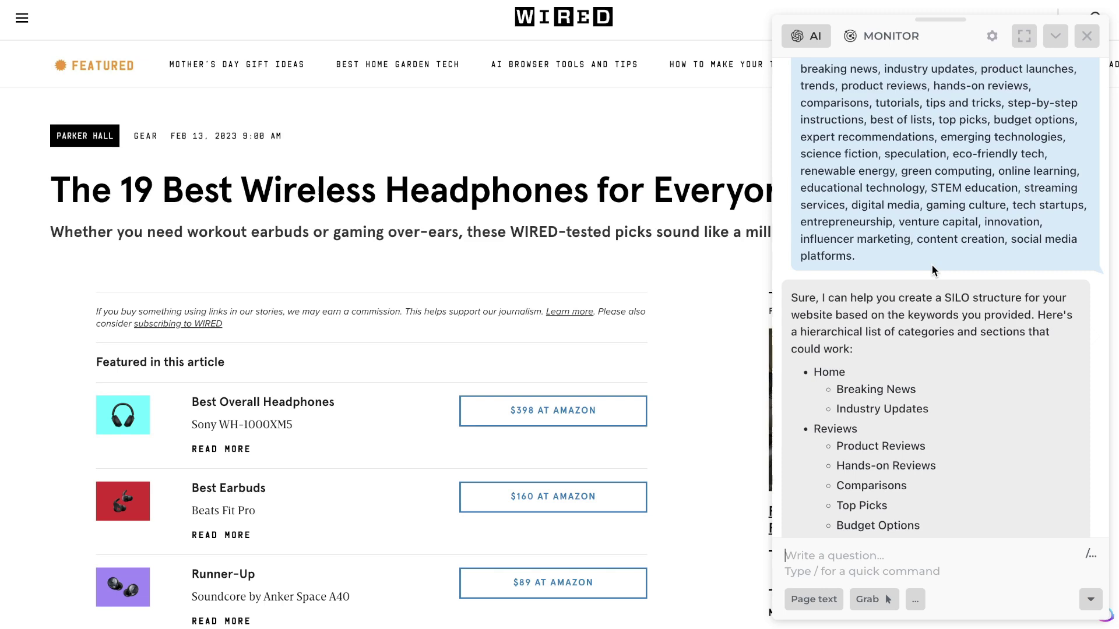
pyautogui.scroll(3, 931, 264)
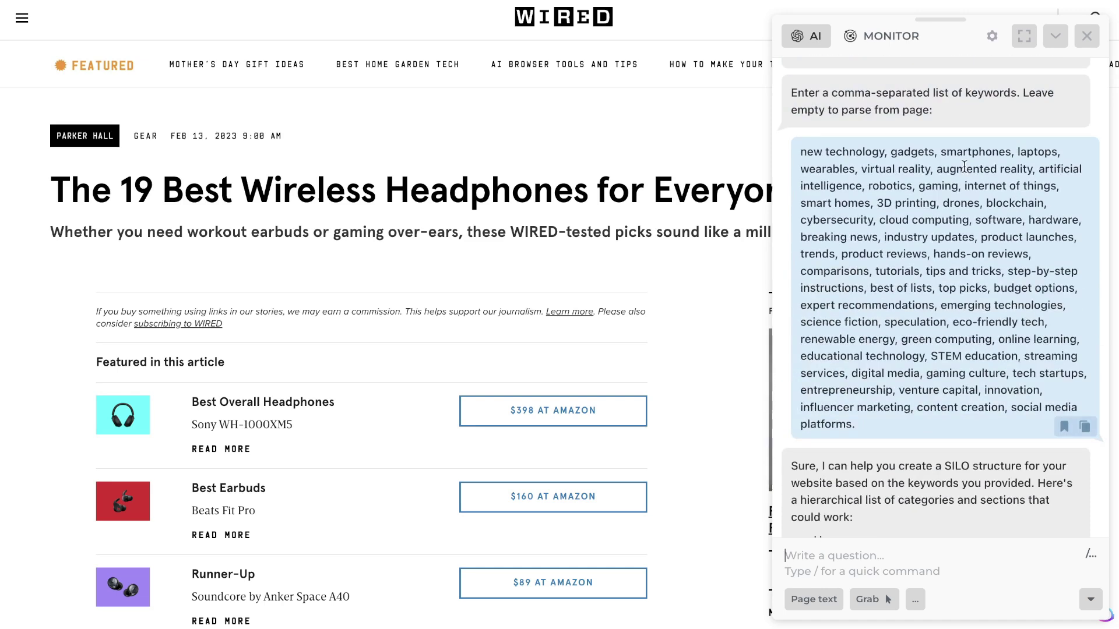
pyautogui.scroll(2, 907, 237)
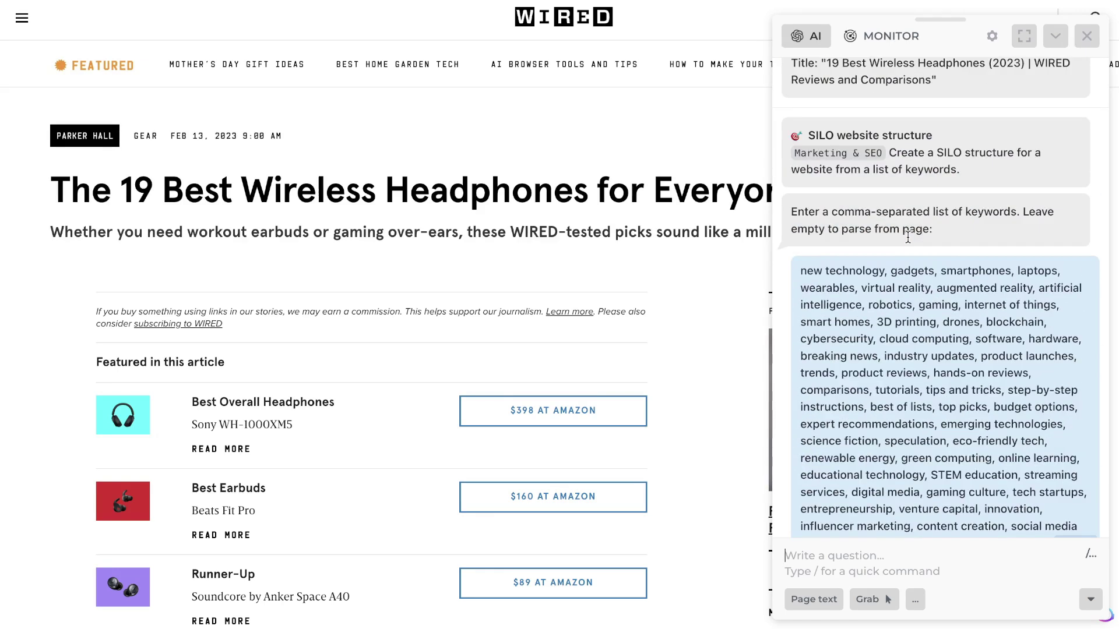
# Launch the '6 months SEO plan' command from HARPA's Marketing & SEO list.
pyautogui.write('/')
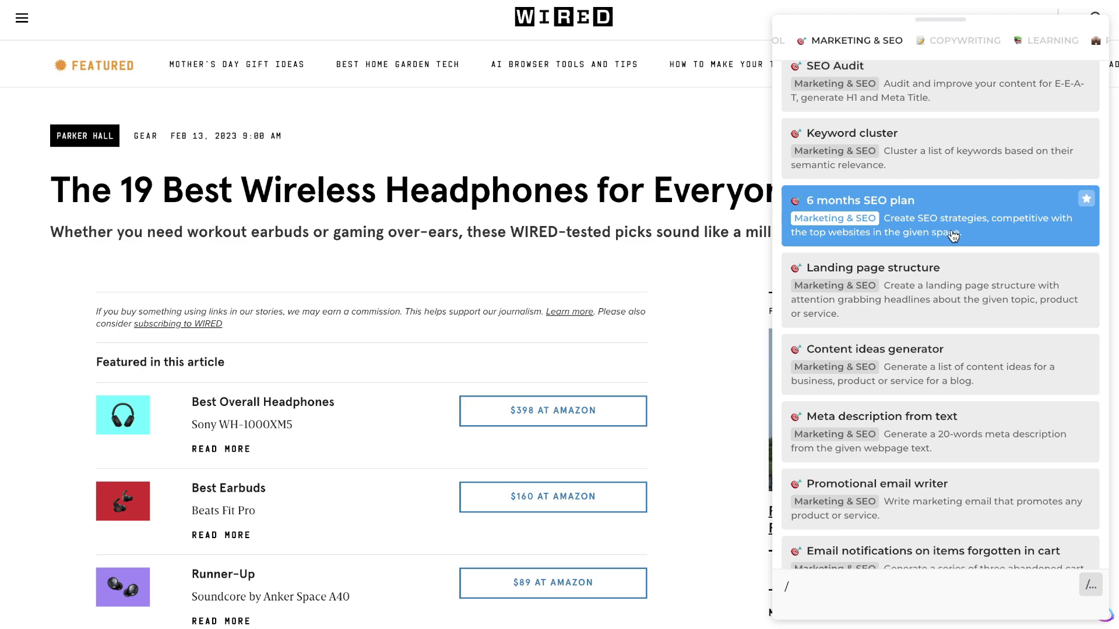
pyautogui.click(987, 234)
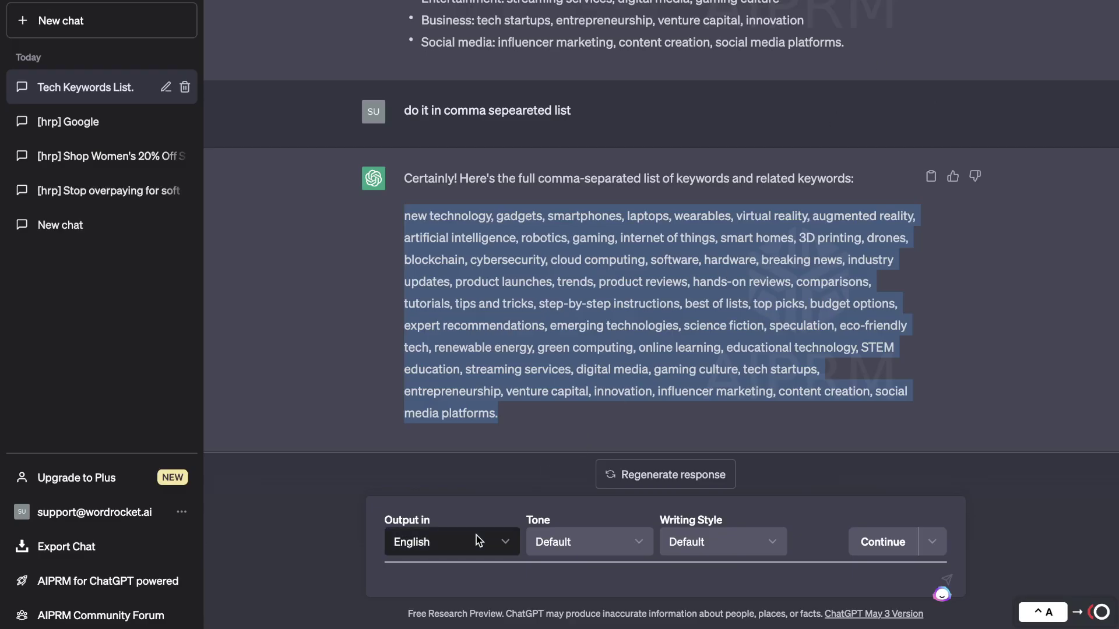
# Ask ChatGPT for running-related keywords as a comma-separated list.
pyautogui.click(457, 582)
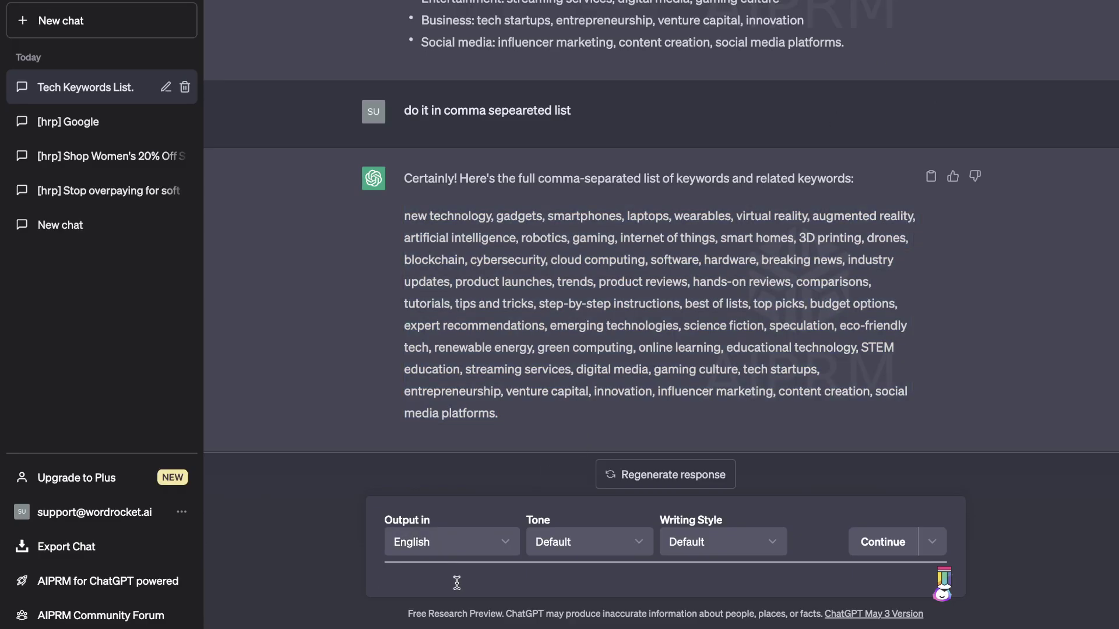
pyautogui.press('Return')
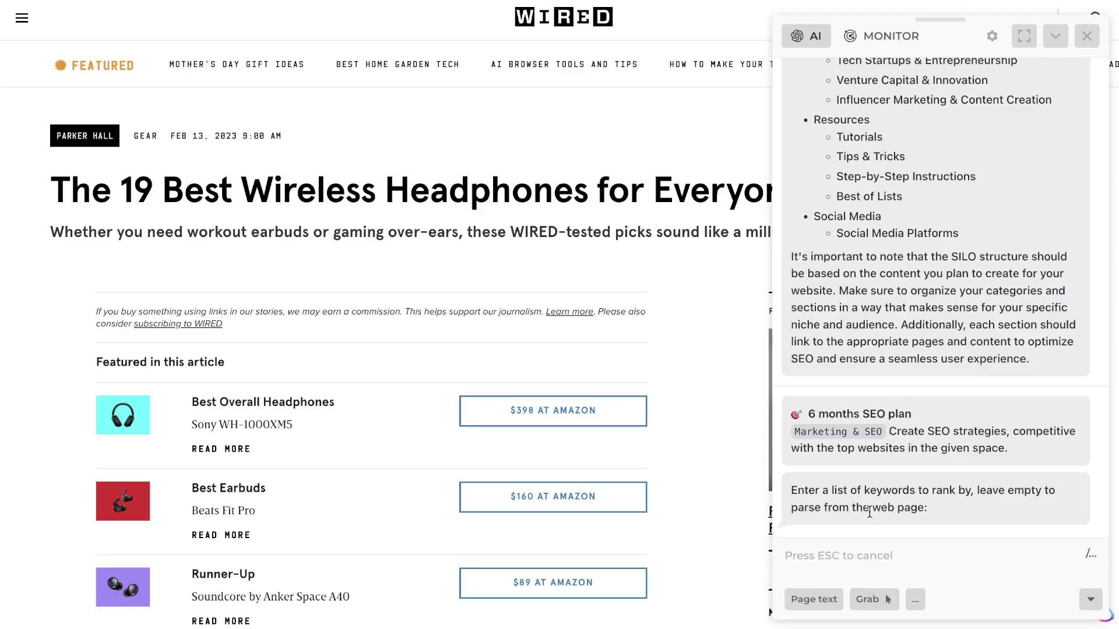
# Paste the running keyword list into the 6 months SEO plan prompt and submit it.
pyautogui.click(857, 541)
pyautogui.hotkey('ctrl', 'v')
pyautogui.press('Return')
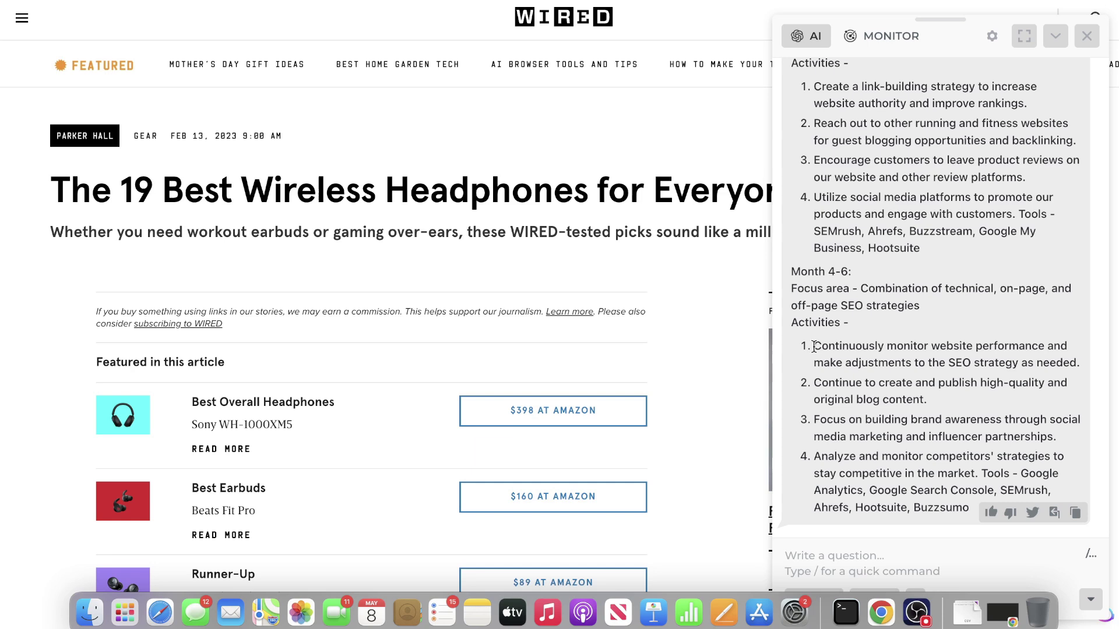
pyautogui.moveTo(813, 348); pyautogui.dragTo(998, 379)
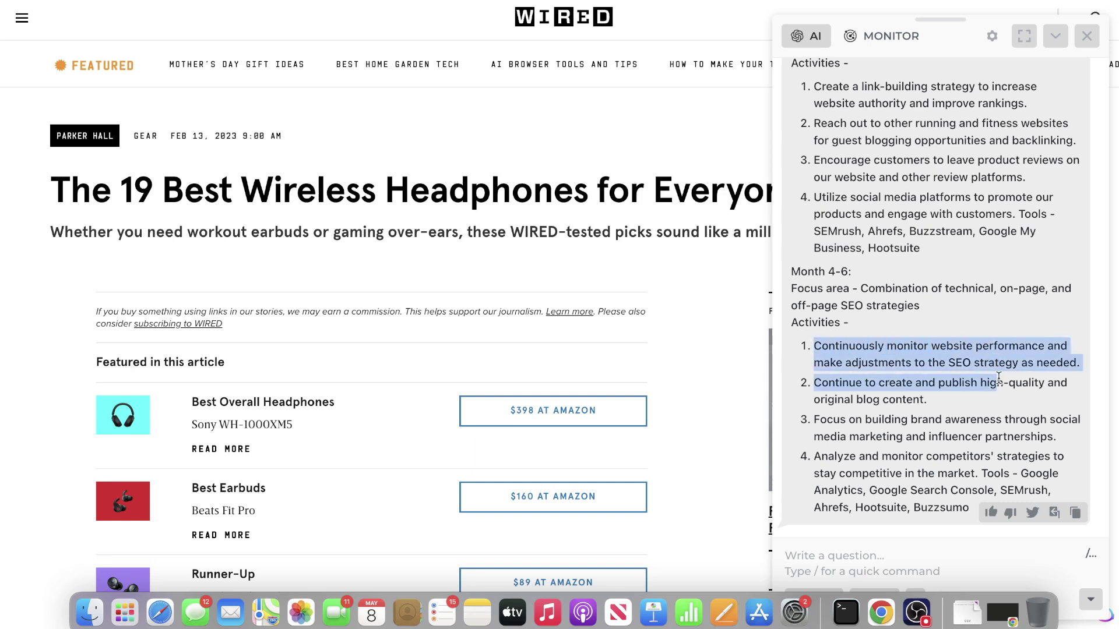
pyautogui.click(926, 400)
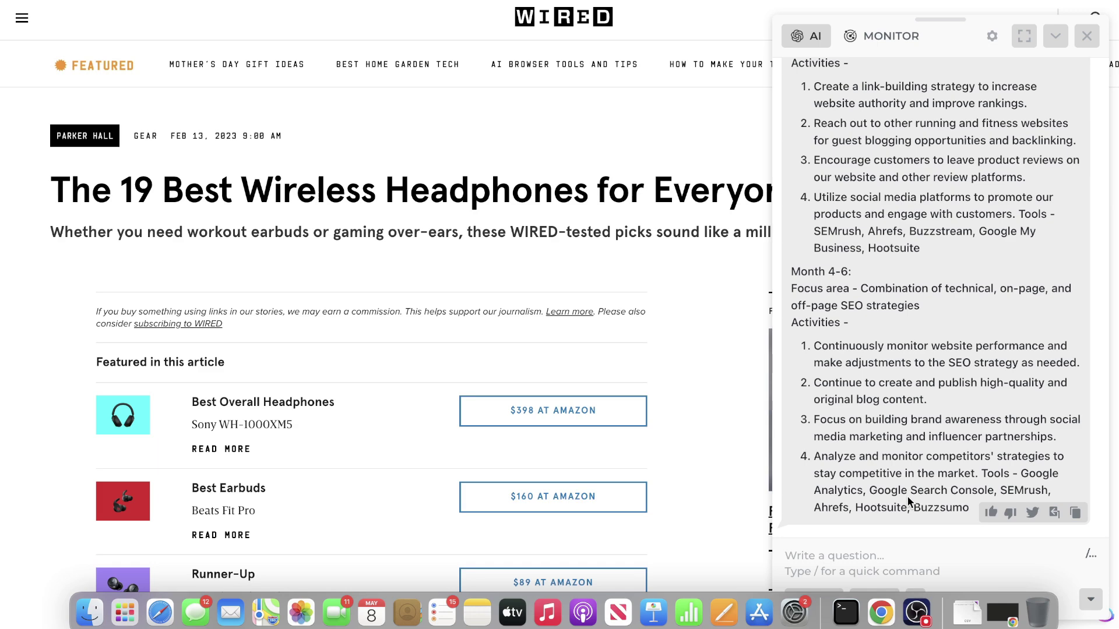
pyautogui.scroll(15, 1027, 338)
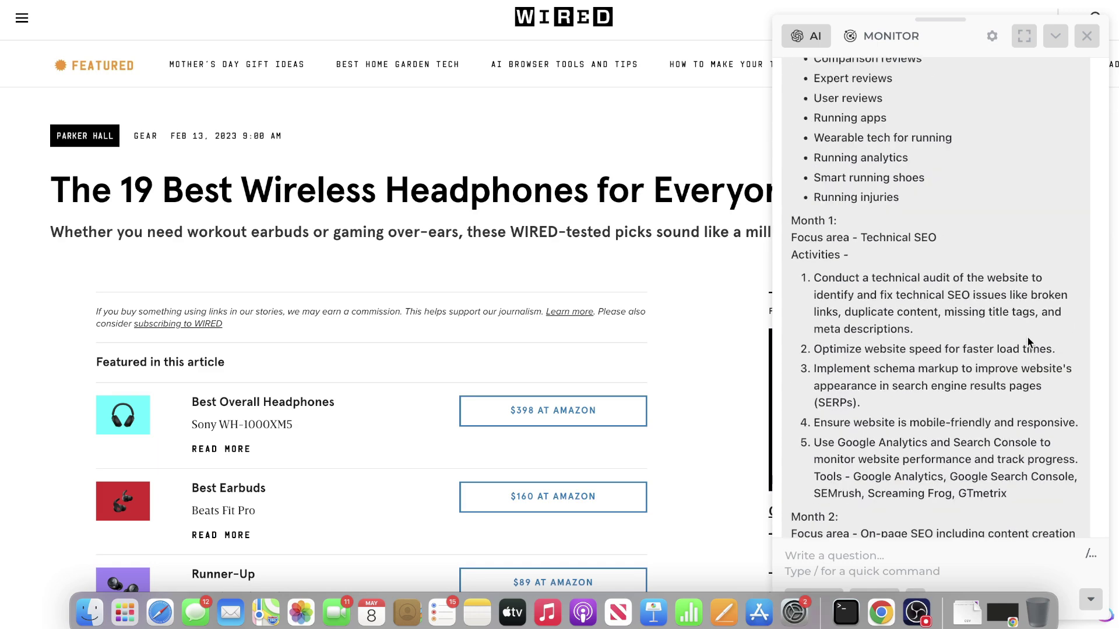
pyautogui.scroll(-1, 1027, 342)
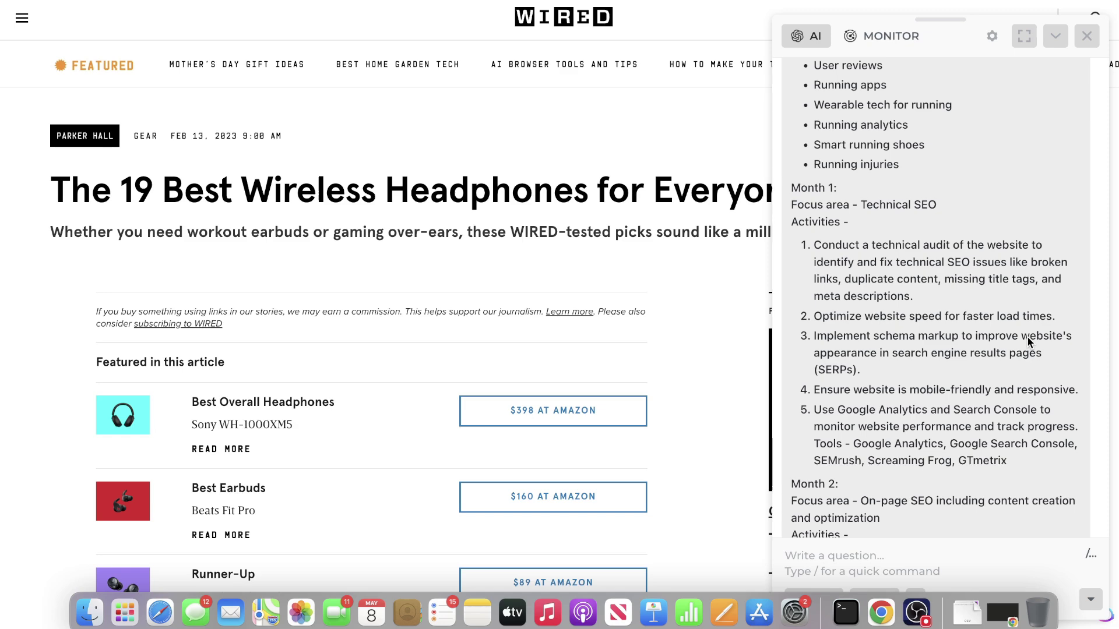
pyautogui.scroll(-10, 1028, 342)
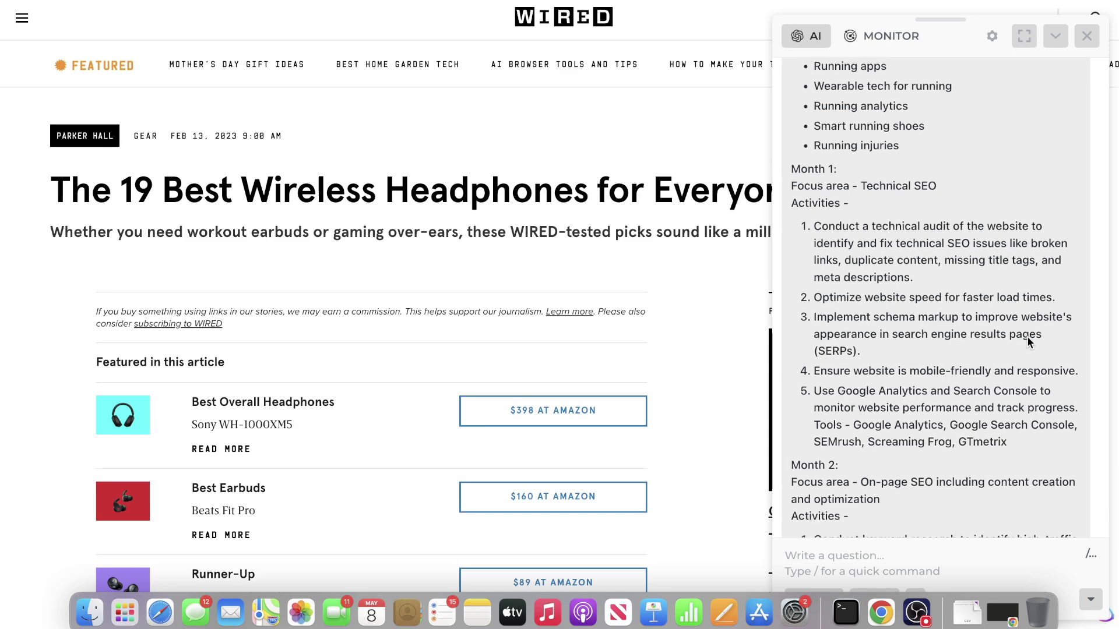
pyautogui.scroll(-1, 1028, 342)
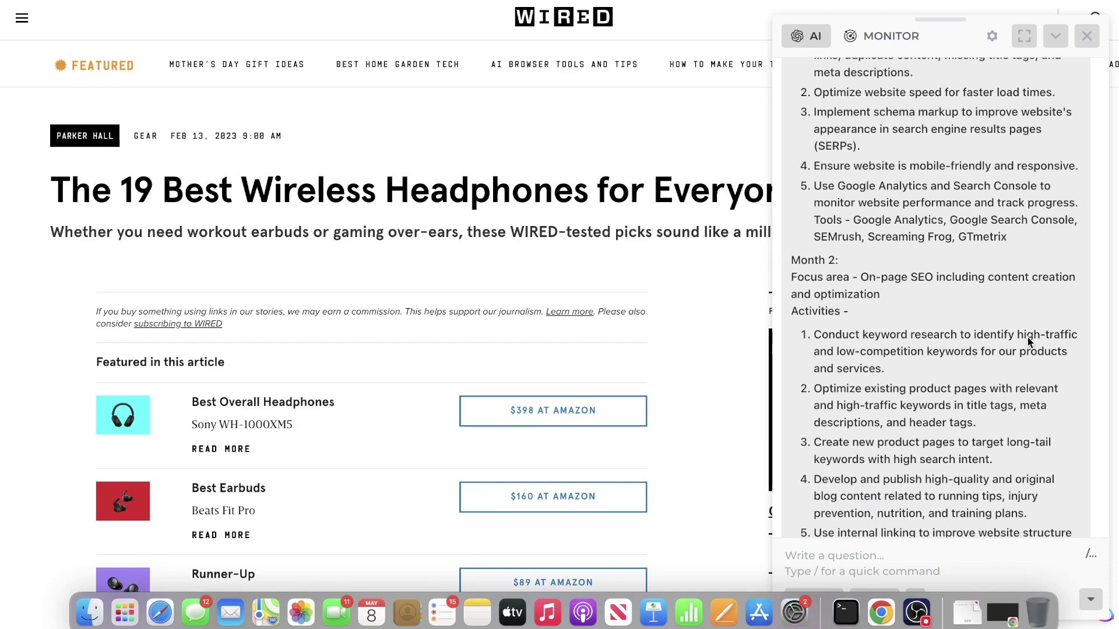
pyautogui.scroll(-9, 1028, 342)
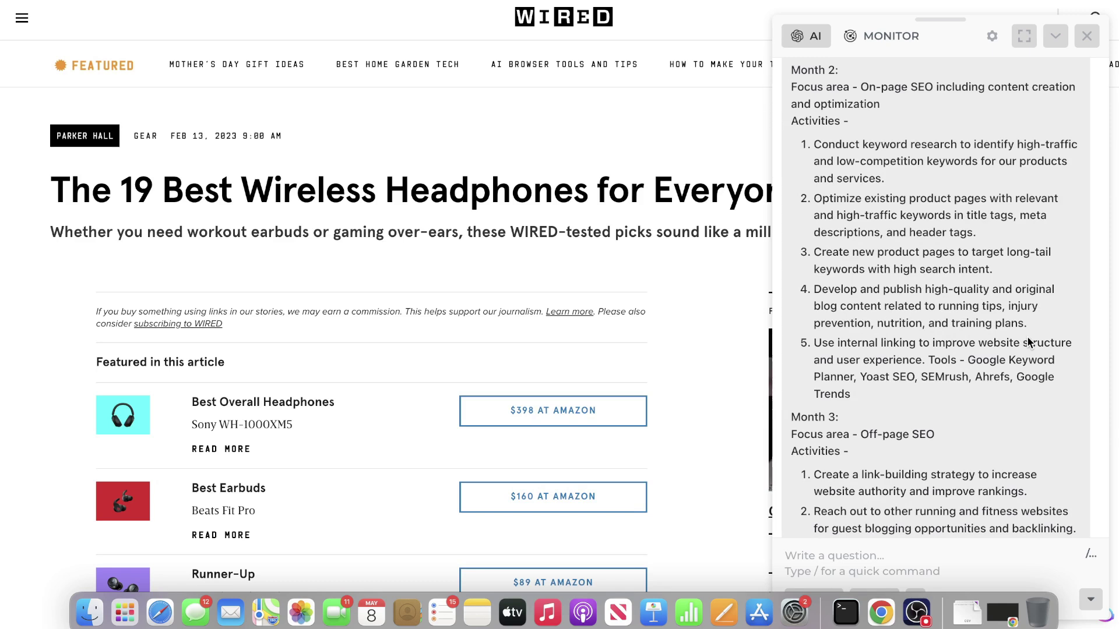
pyautogui.scroll(-4, 1028, 342)
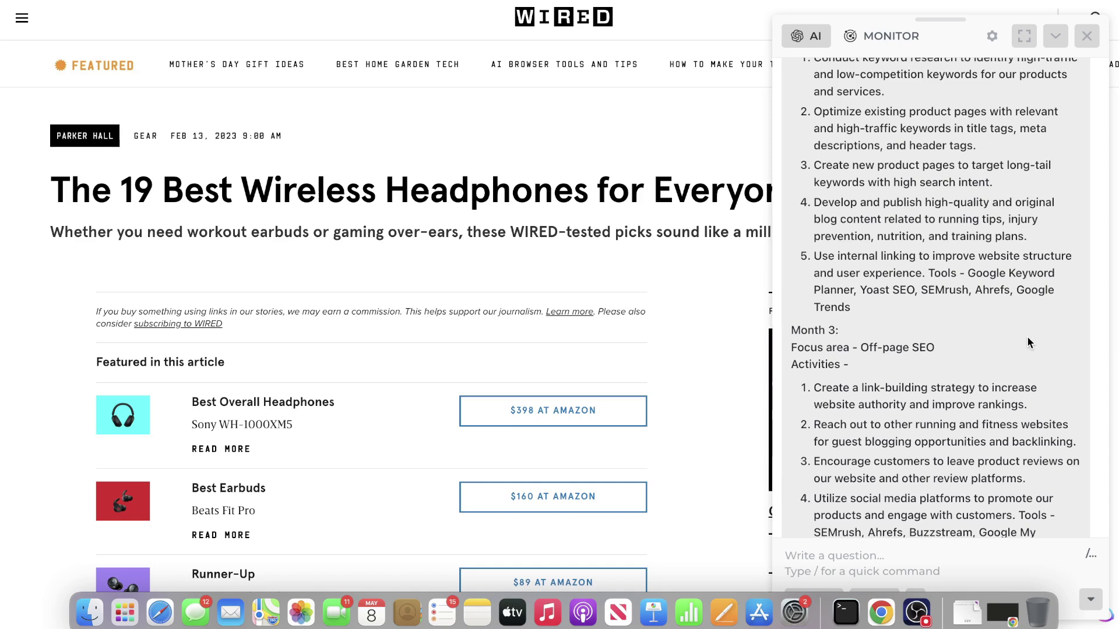
# Scroll HARPA's Marketing & SEO commands down to the Instagram, TikTok and YouTube entries.
pyautogui.write('/')
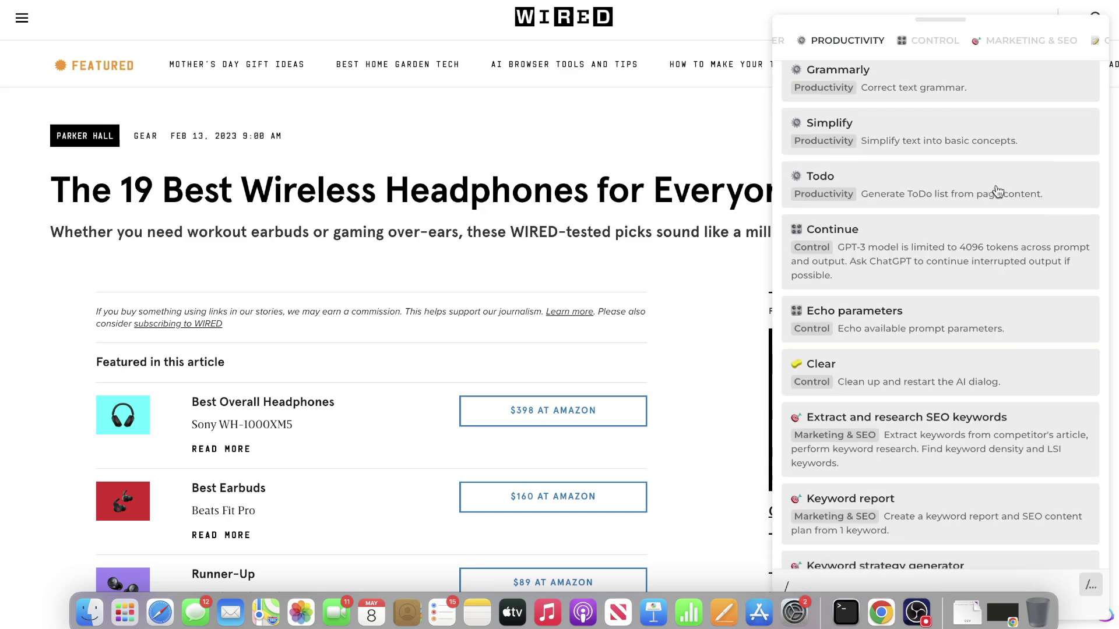
pyautogui.scroll(-10, 998, 192)
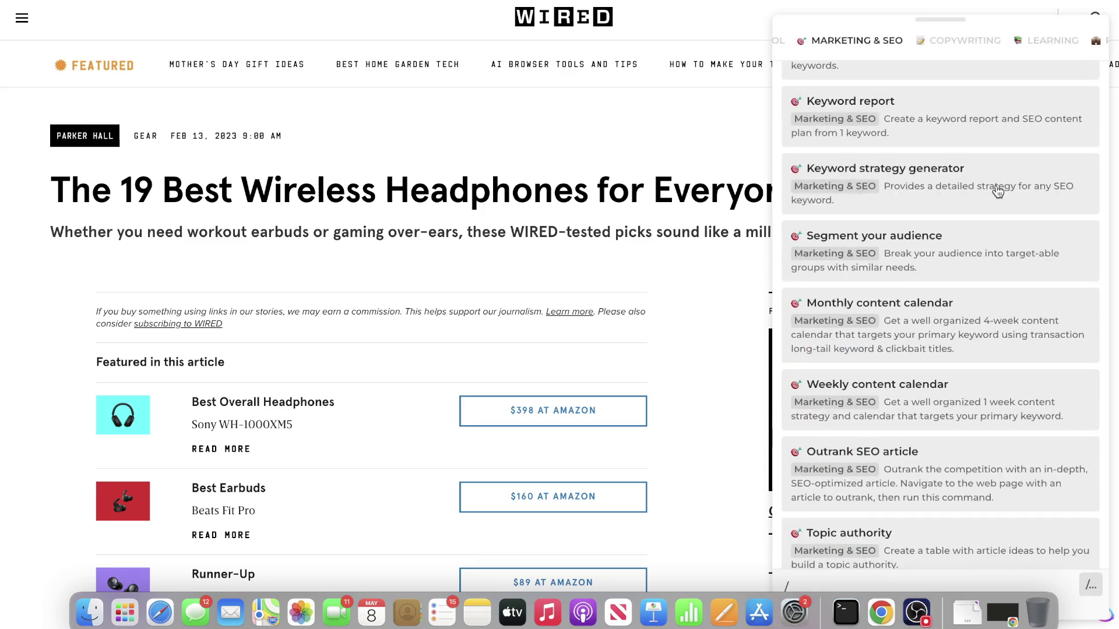
pyautogui.scroll(-6, 997, 192)
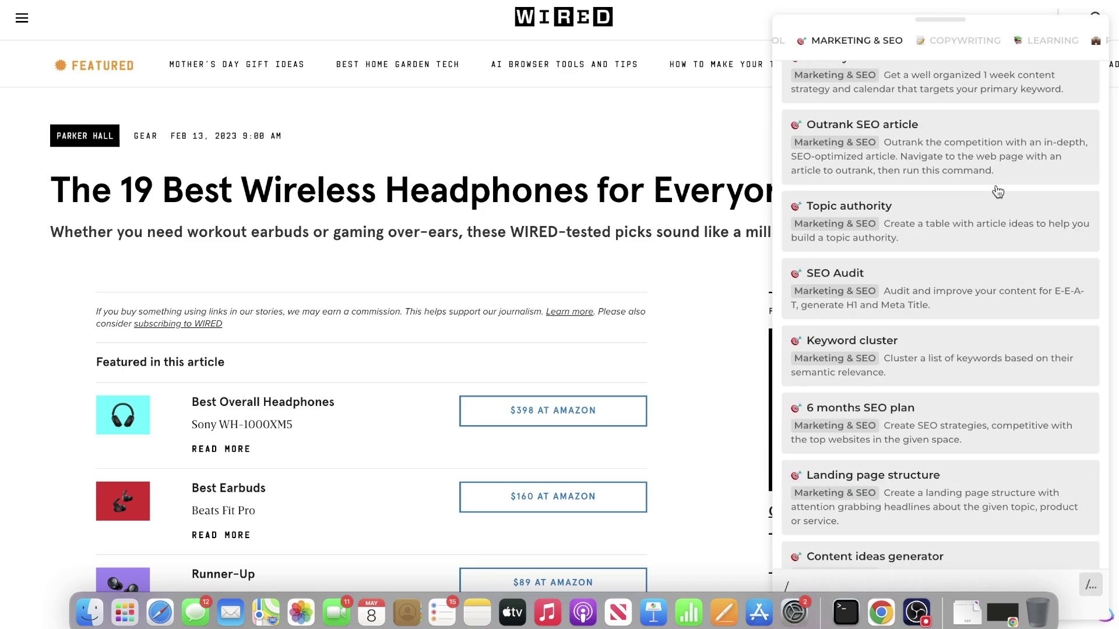
pyautogui.scroll(-4, 997, 192)
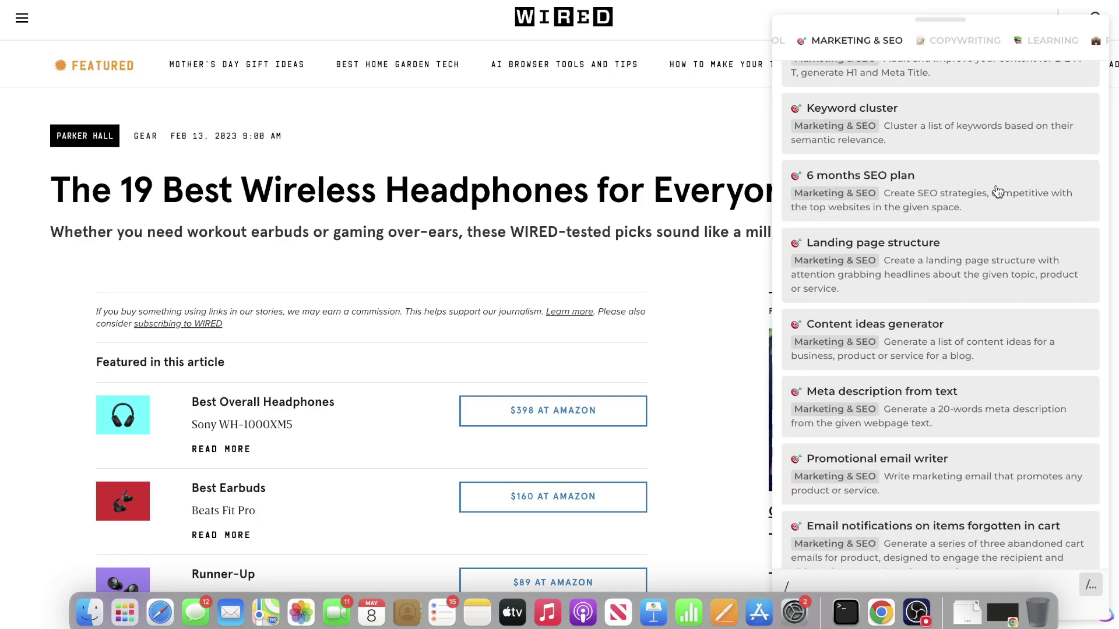
pyautogui.scroll(-1, 1011, 271)
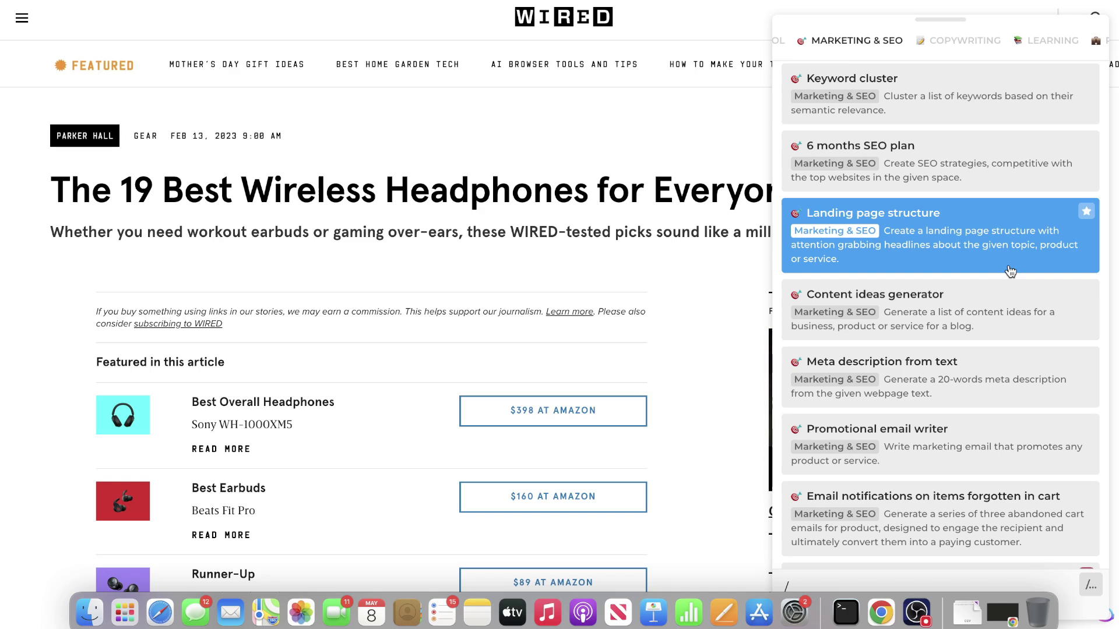
pyautogui.scroll(-4, 1010, 272)
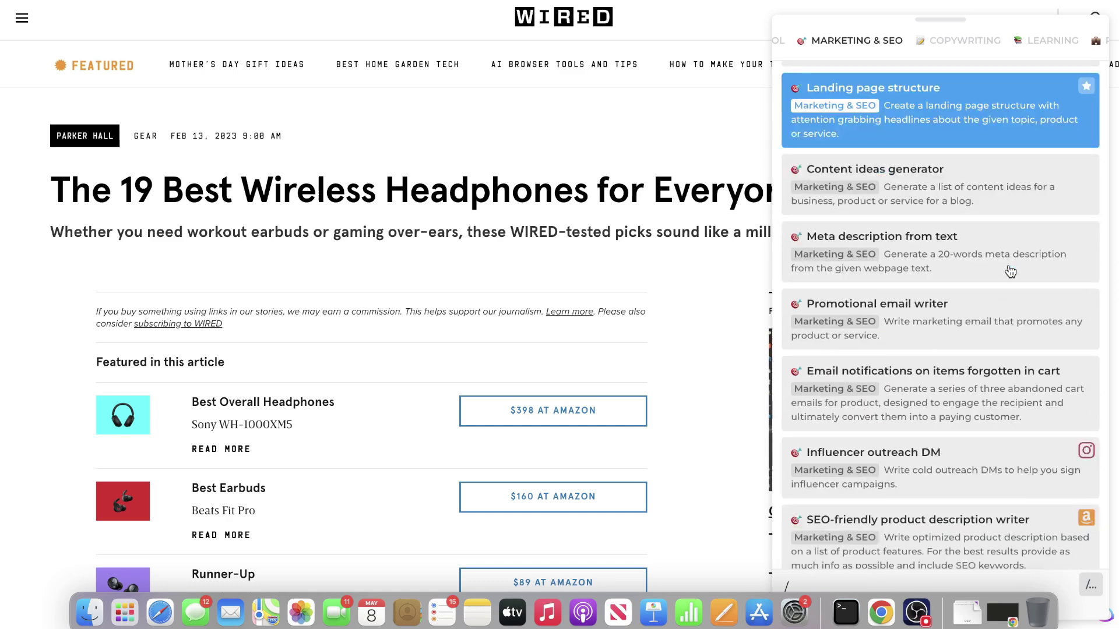
pyautogui.scroll(-1, 1011, 271)
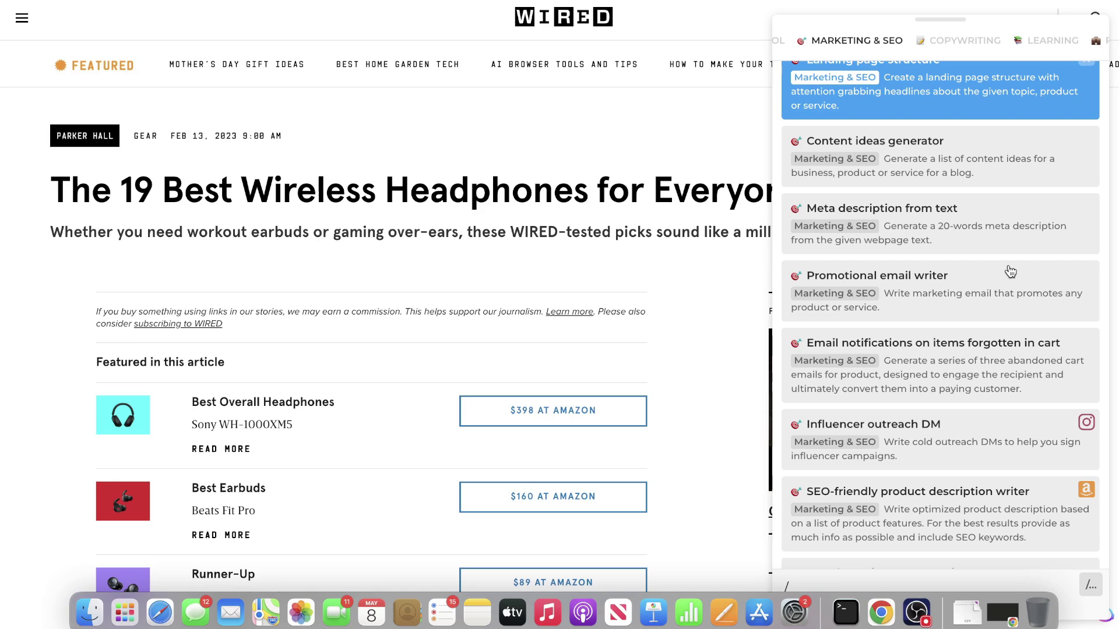
pyautogui.scroll(-1, 1010, 272)
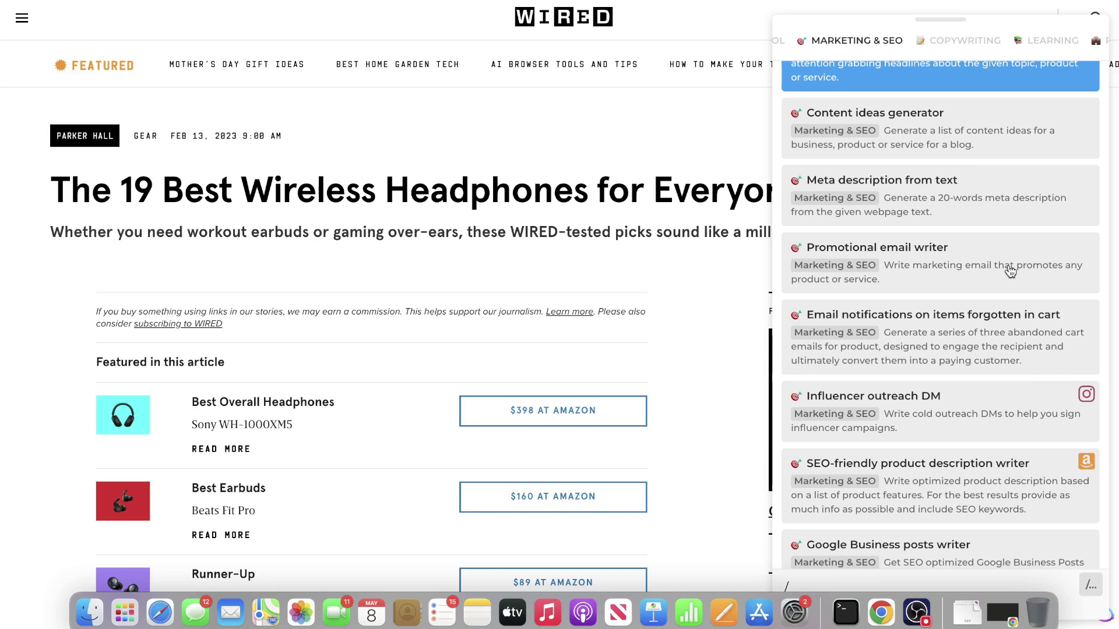
pyautogui.scroll(-2, 1010, 271)
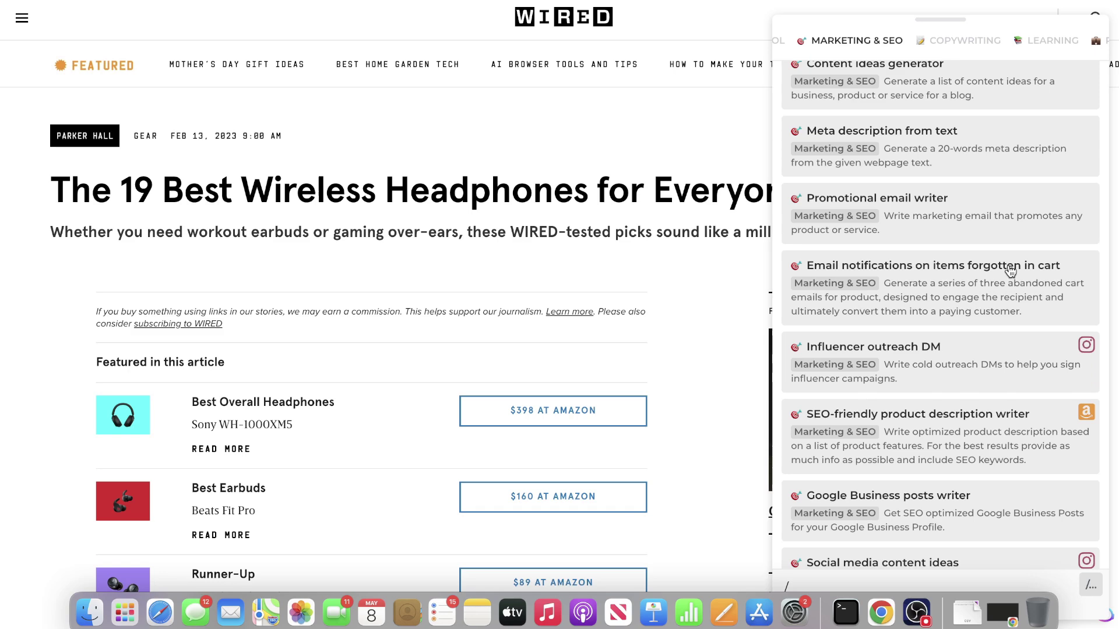
pyautogui.scroll(-10, 1010, 271)
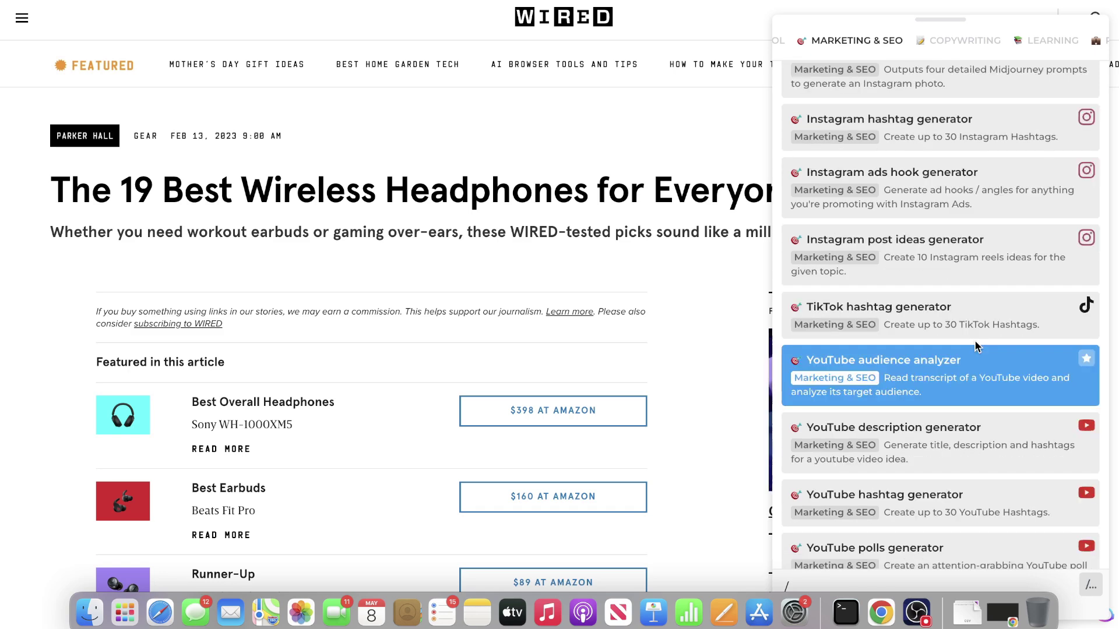